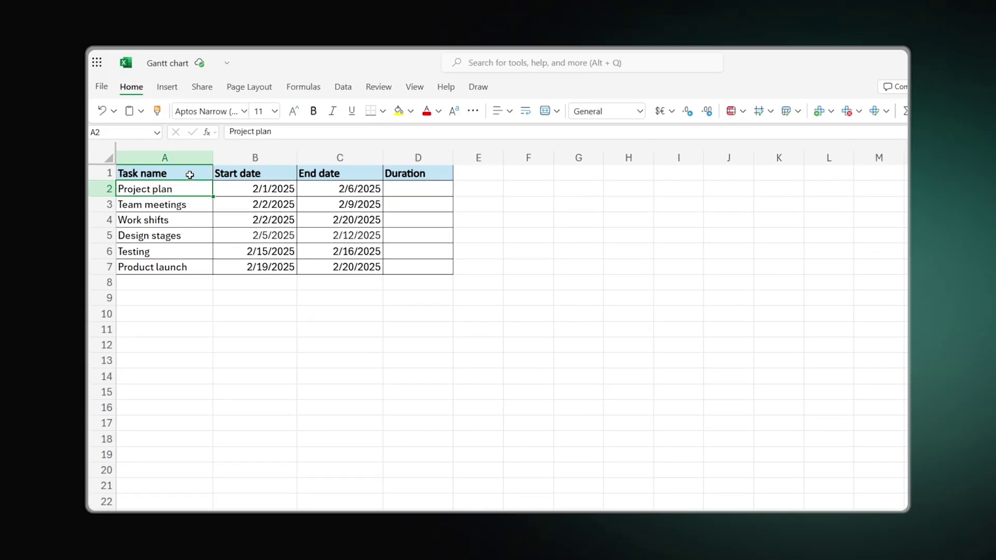
drag(190, 175, 189, 267)
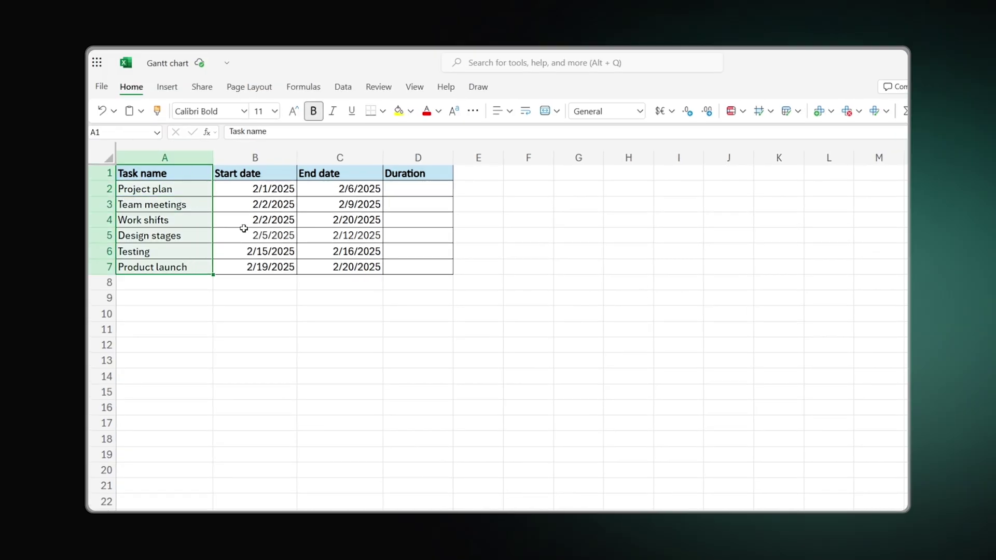
click(274, 175)
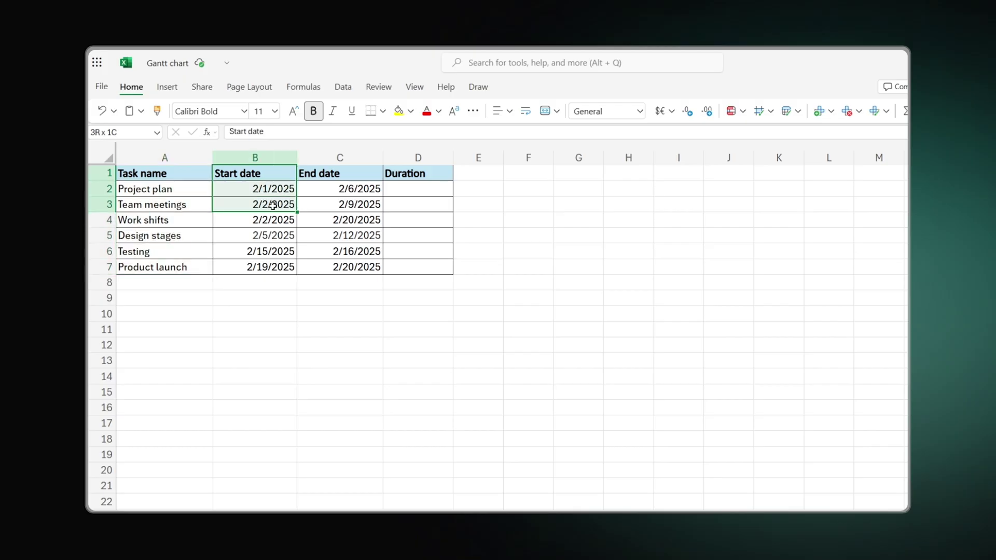
drag(274, 176, 271, 267)
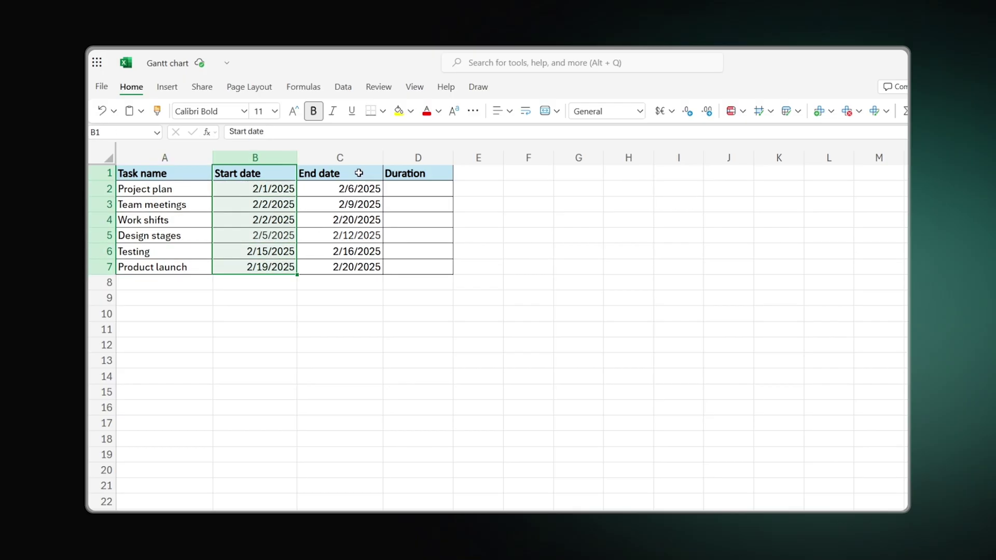
drag(360, 173, 359, 266)
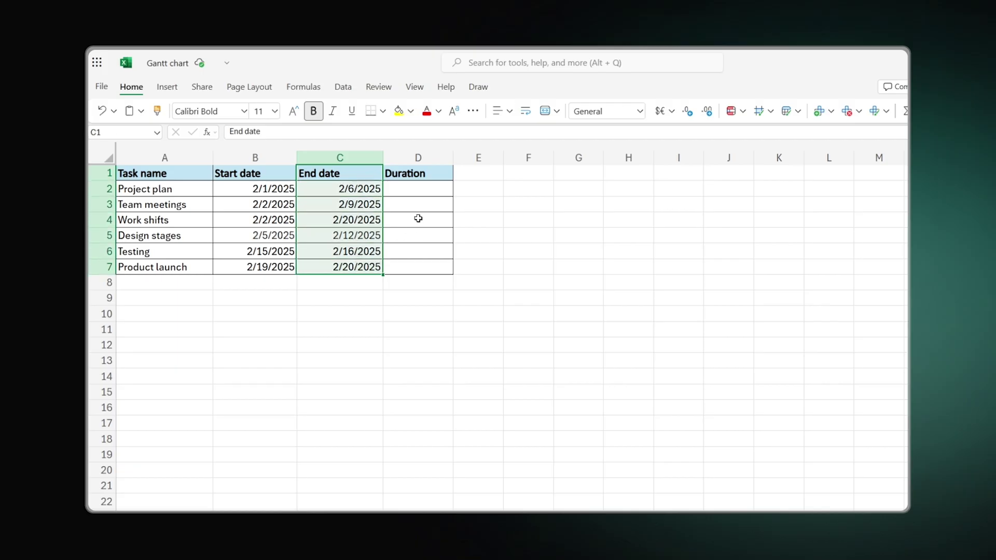
click(427, 190)
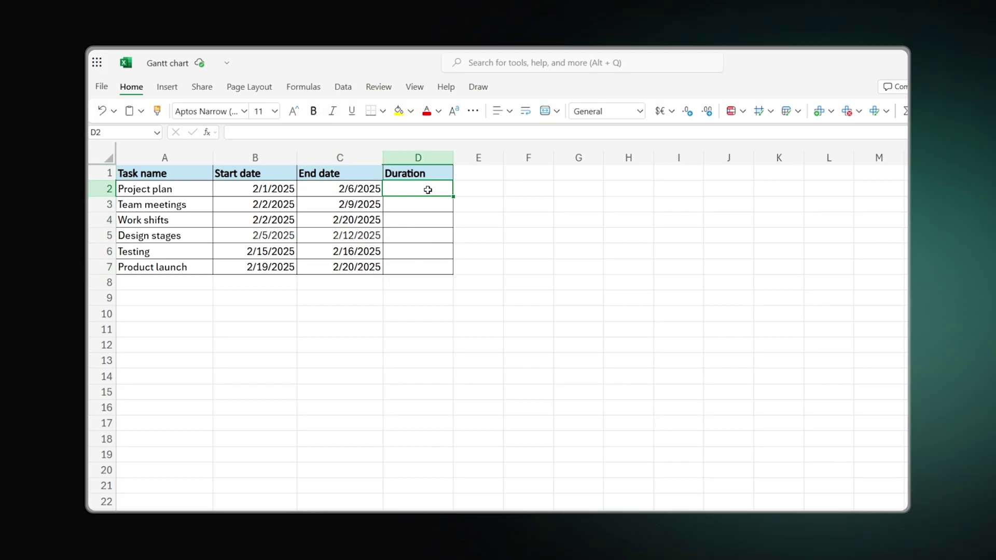
- Enter =C2-B2 in D2 and fill it down to D7 for all six durations
click(249, 132)
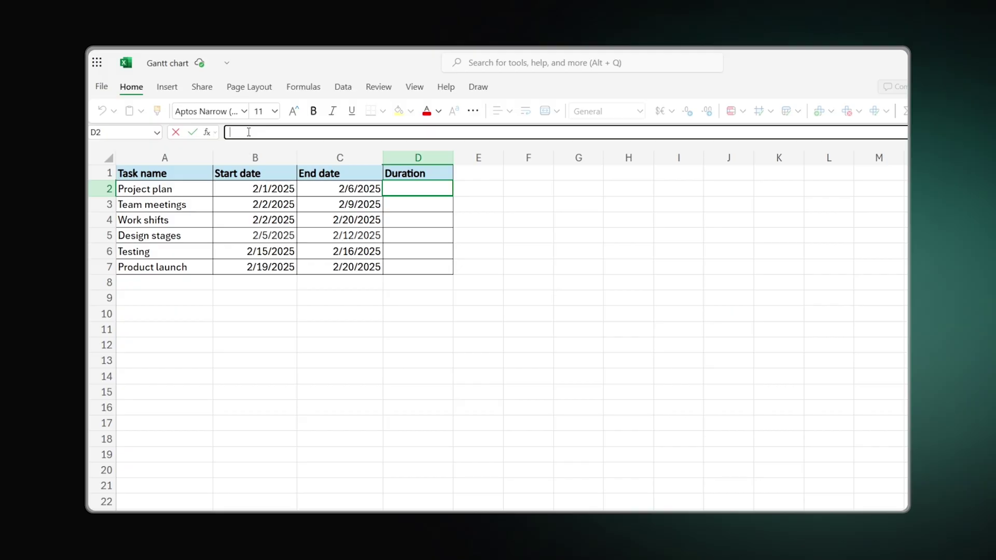
text(=)
click(321, 192)
text(C2)
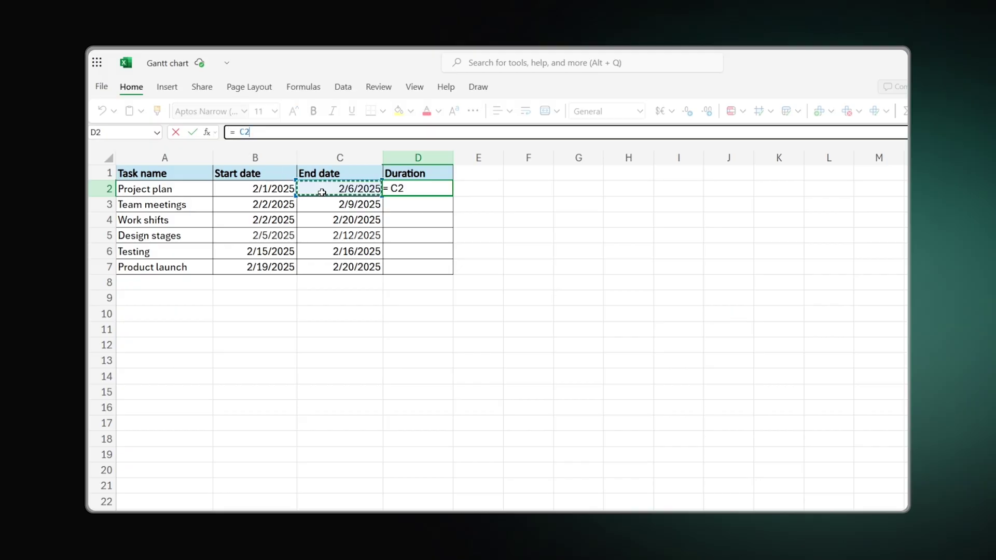
text(-)
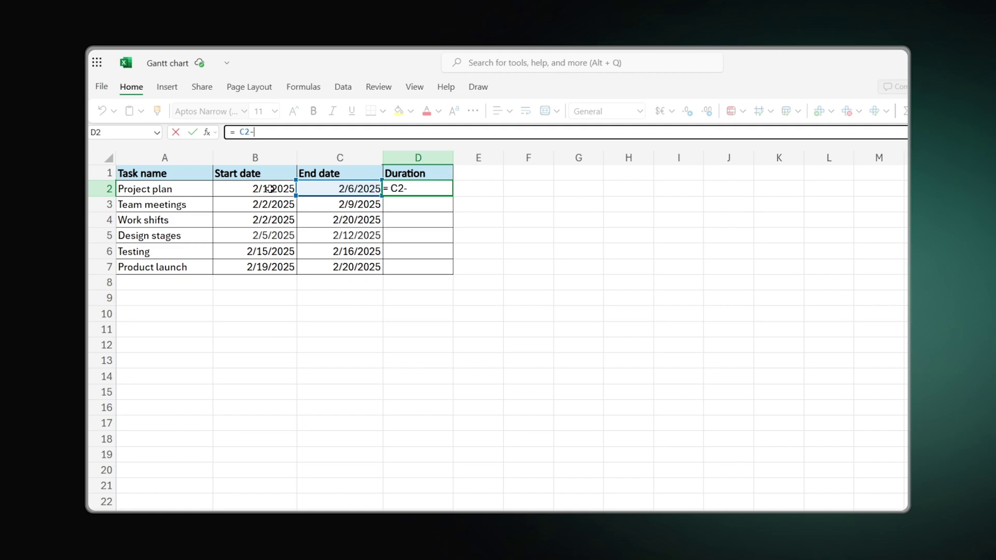
click(270, 189)
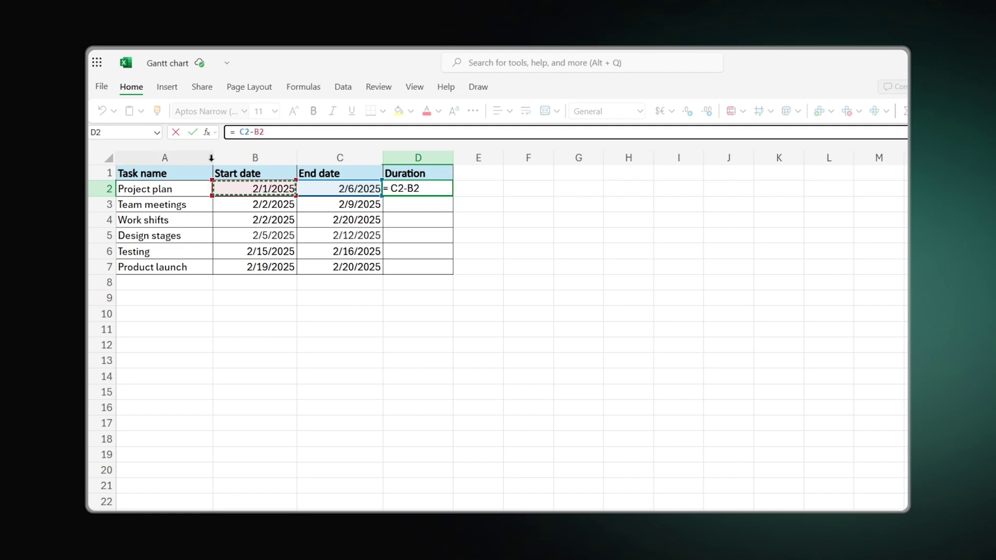
click(193, 134)
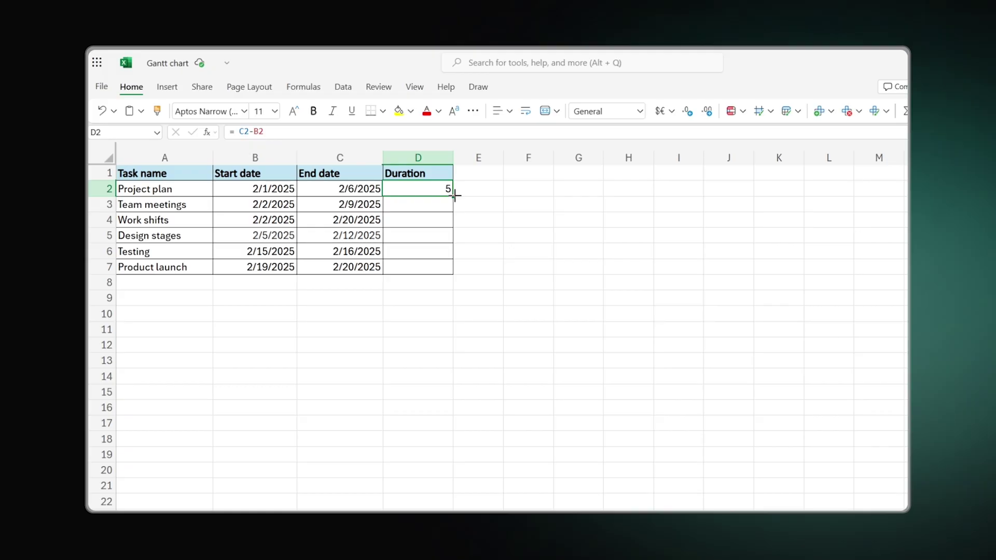
drag(454, 196, 450, 267)
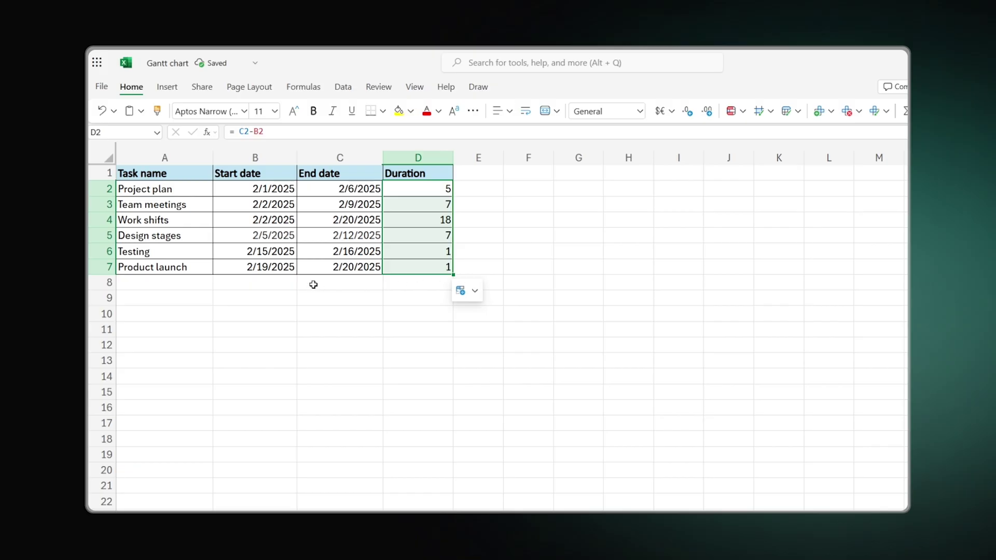
- Insert a stacked bar chart of task names and start dates (A1:B7) and nudge it into place
drag(148, 175, 269, 267)
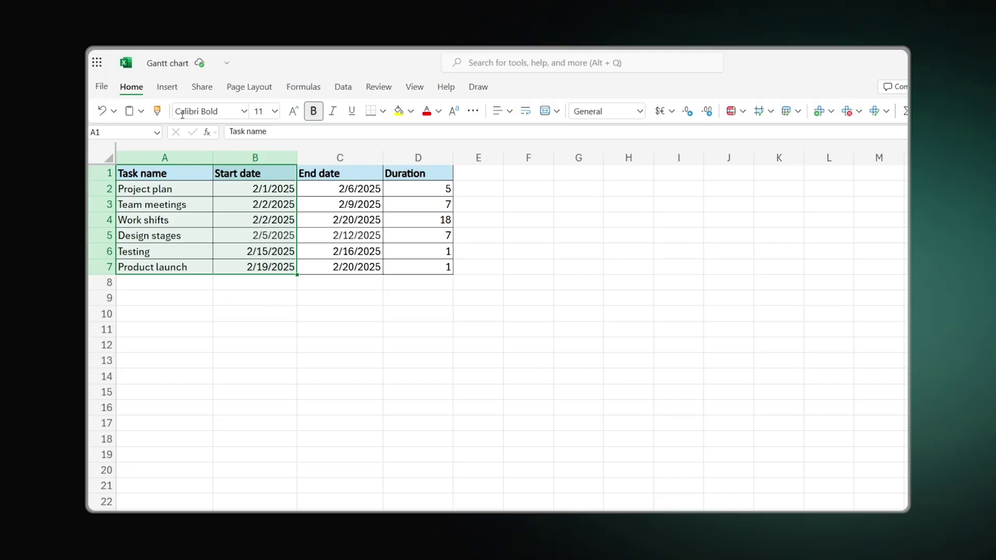
click(167, 87)
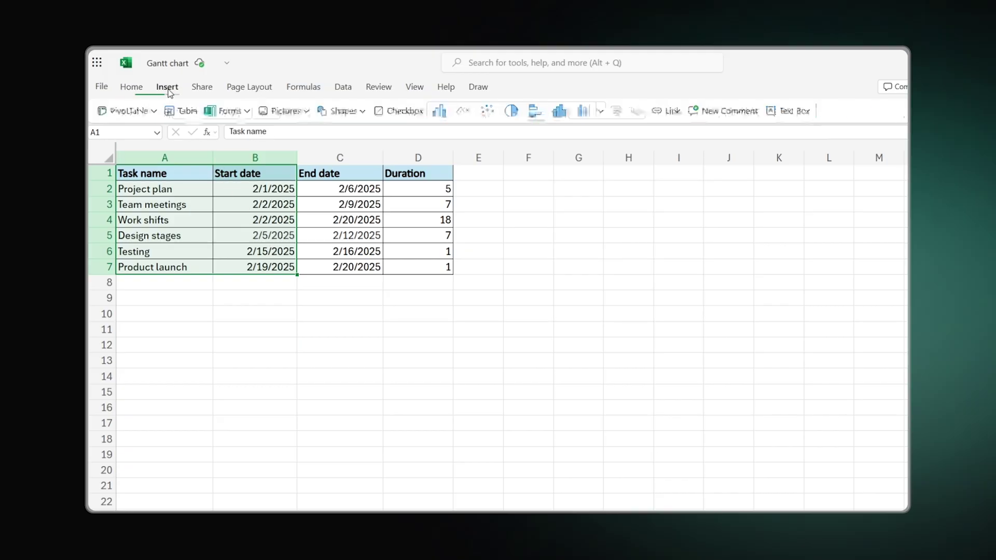
click(601, 112)
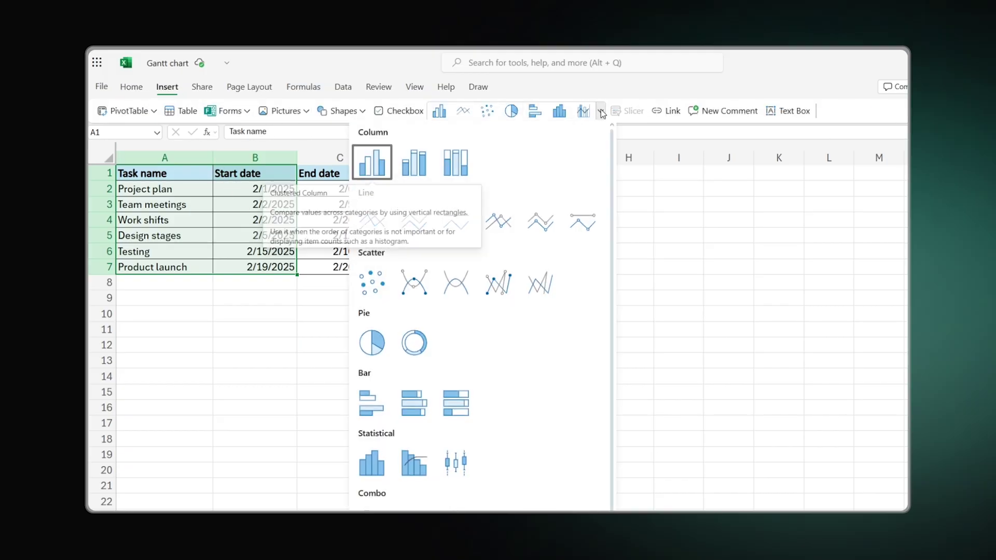
click(414, 402)
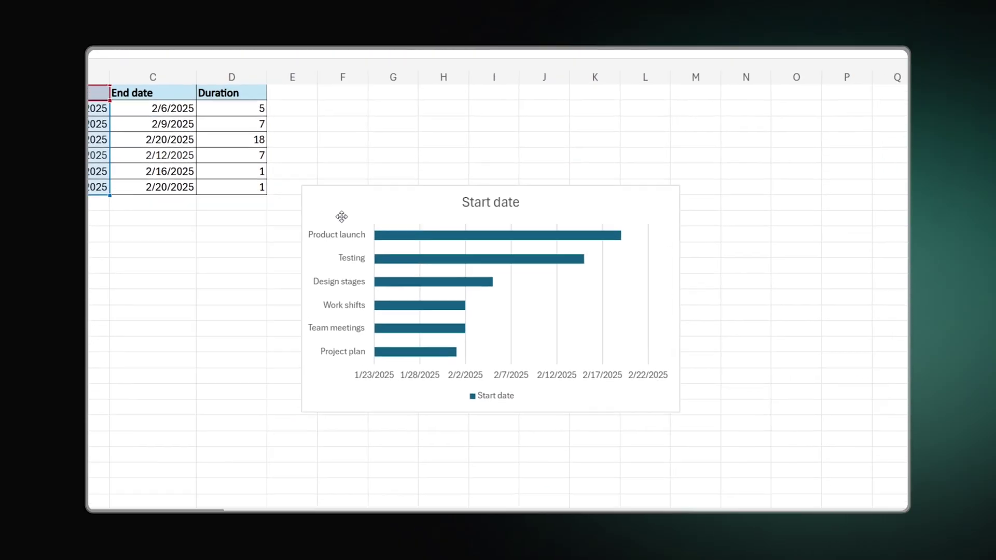
drag(343, 207, 340, 207)
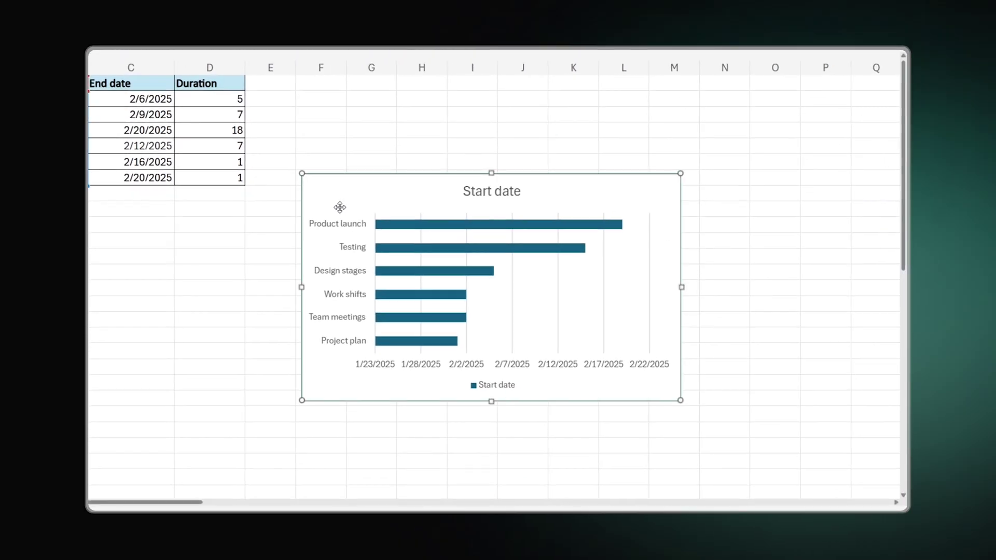
right_click(545, 279)
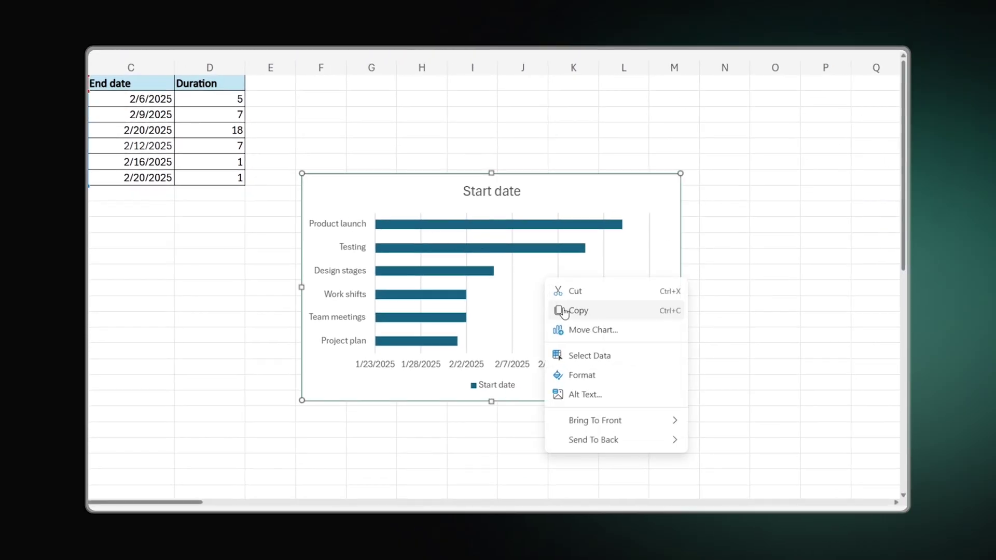
- Add durations D2:D7 as a second bar series and name it Duration
click(584, 355)
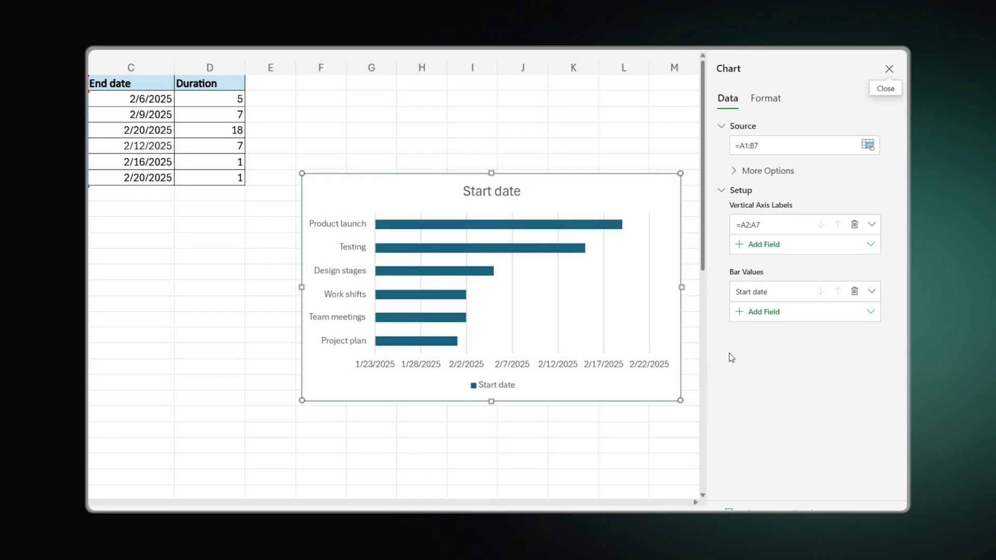
click(744, 314)
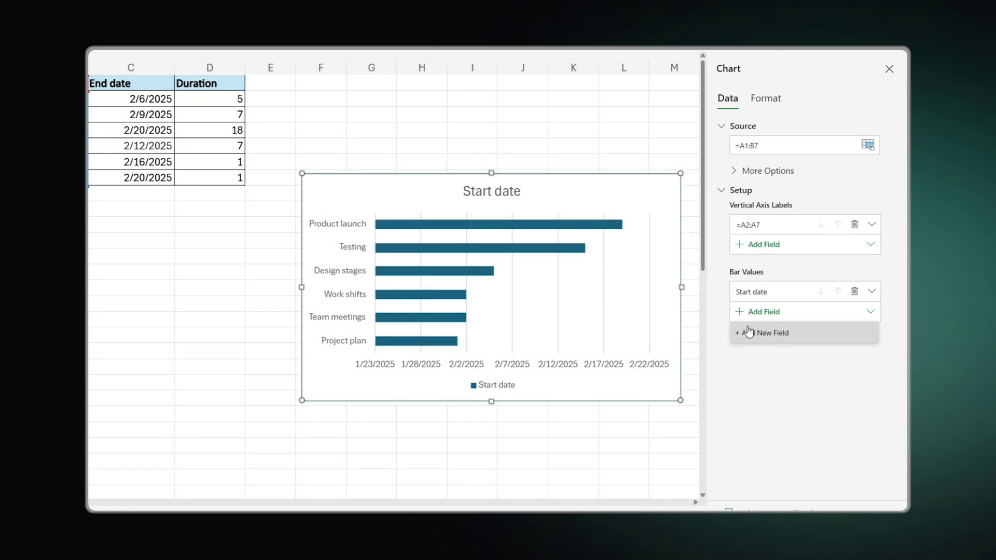
click(752, 335)
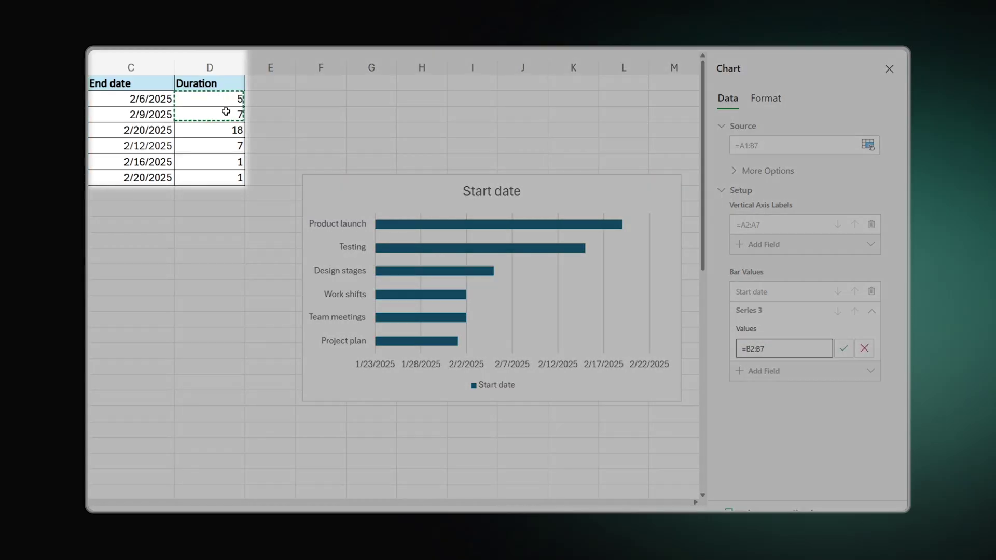
drag(226, 101, 232, 179)
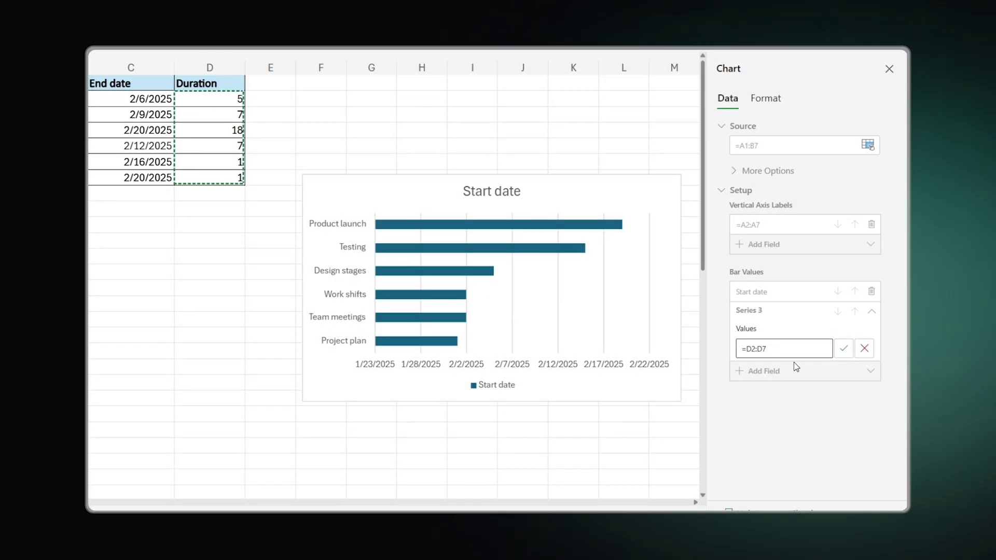
click(843, 350)
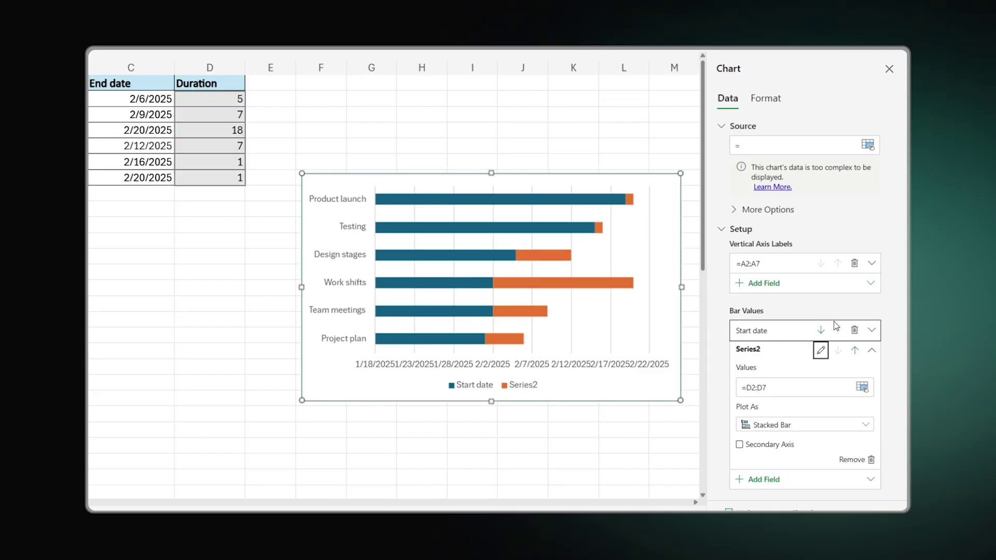
click(821, 350)
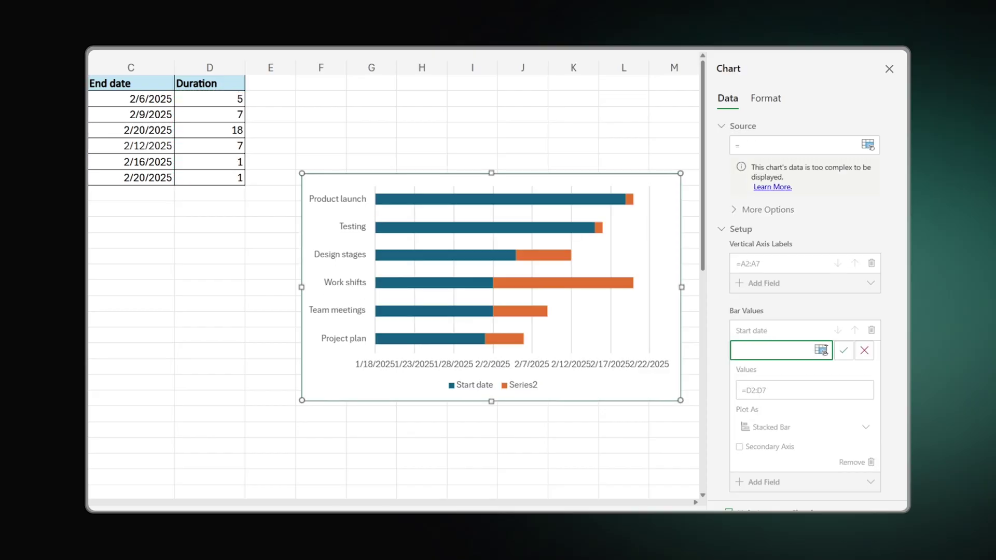
text(=)
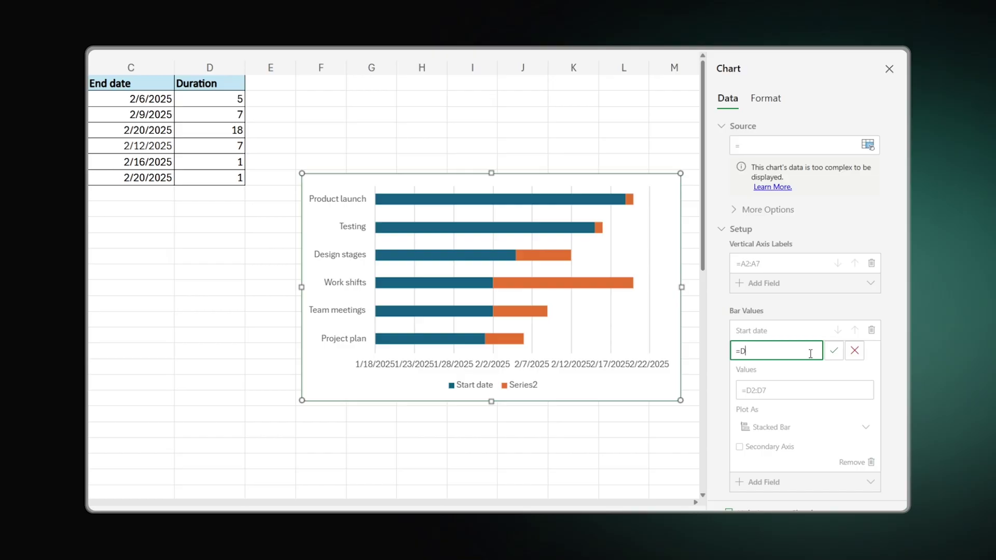
key(Return)
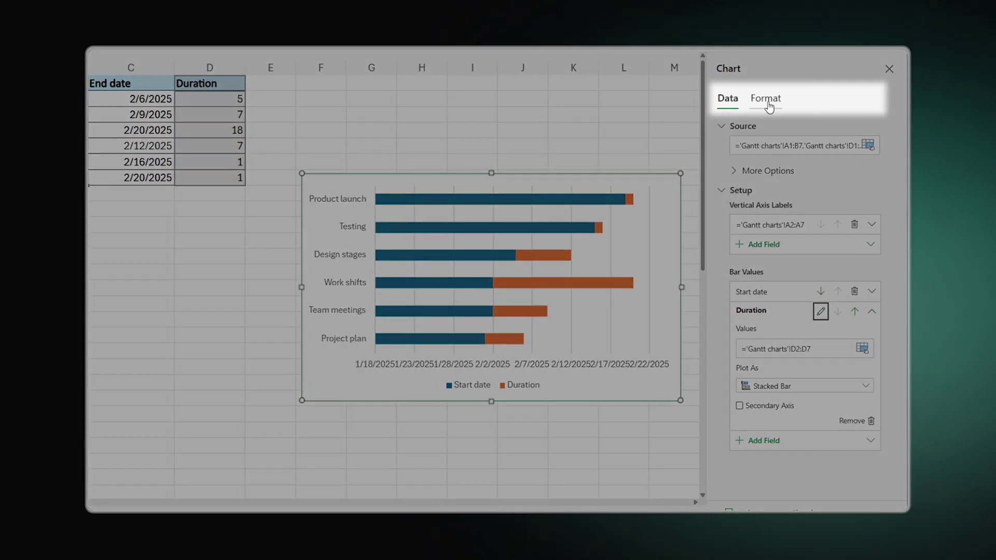
- Set the Start date series fill to No Fill, leaving only the duration bars visible
click(766, 99)
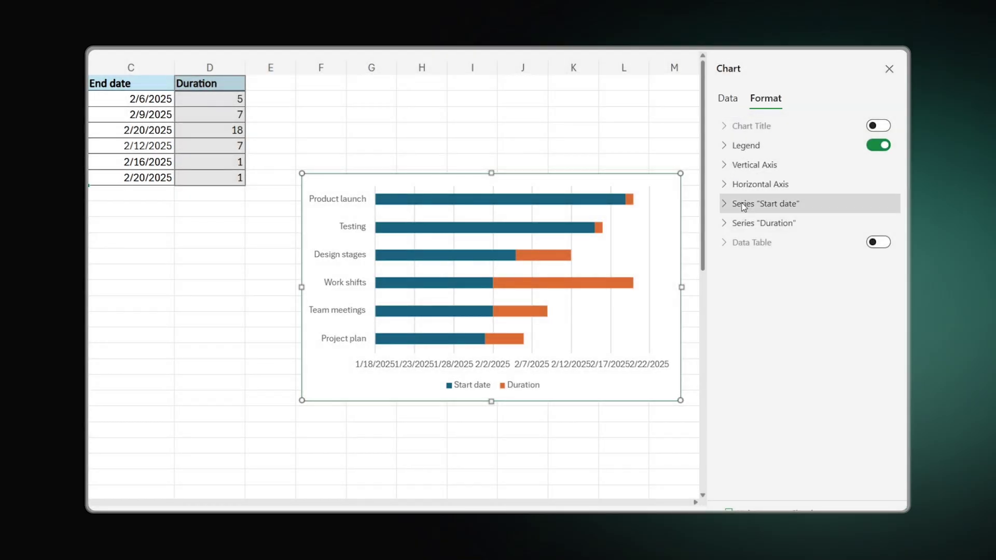
click(728, 205)
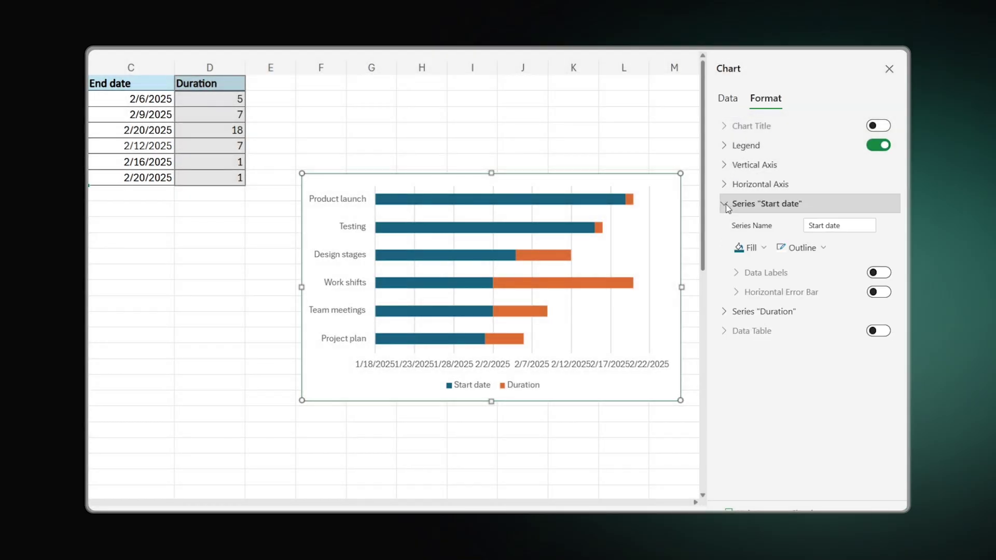
click(749, 247)
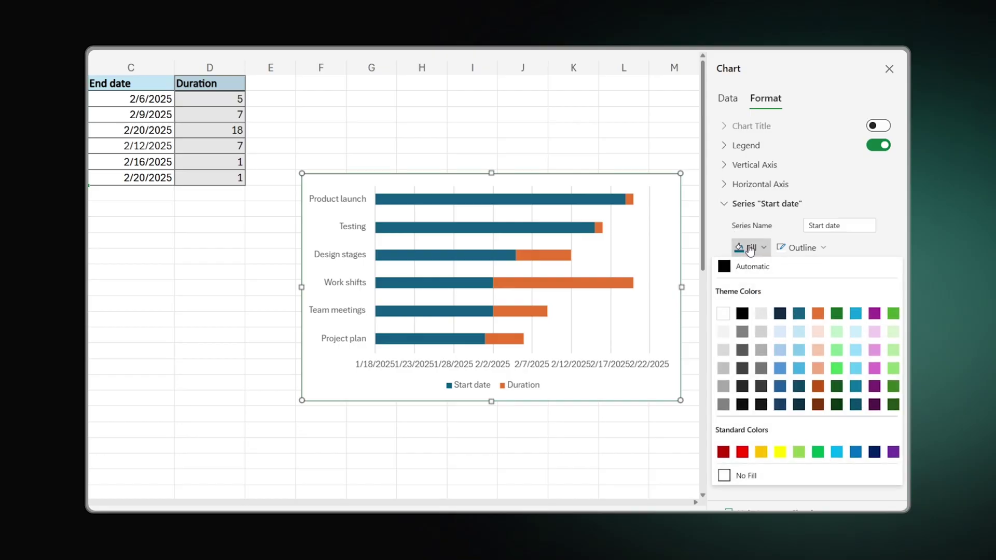
click(755, 475)
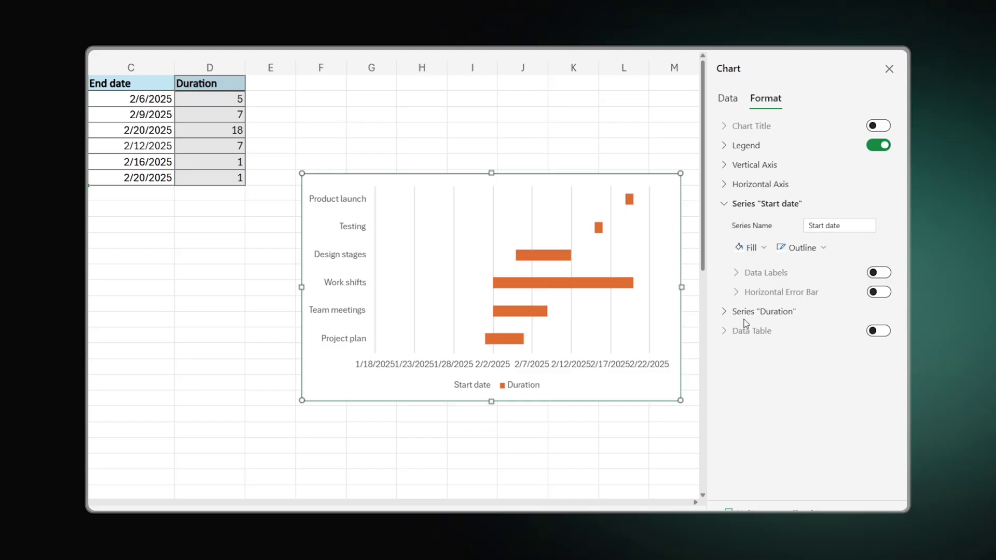
- Show vertical axis categories in reverse order and switch off the chart legend
click(726, 166)
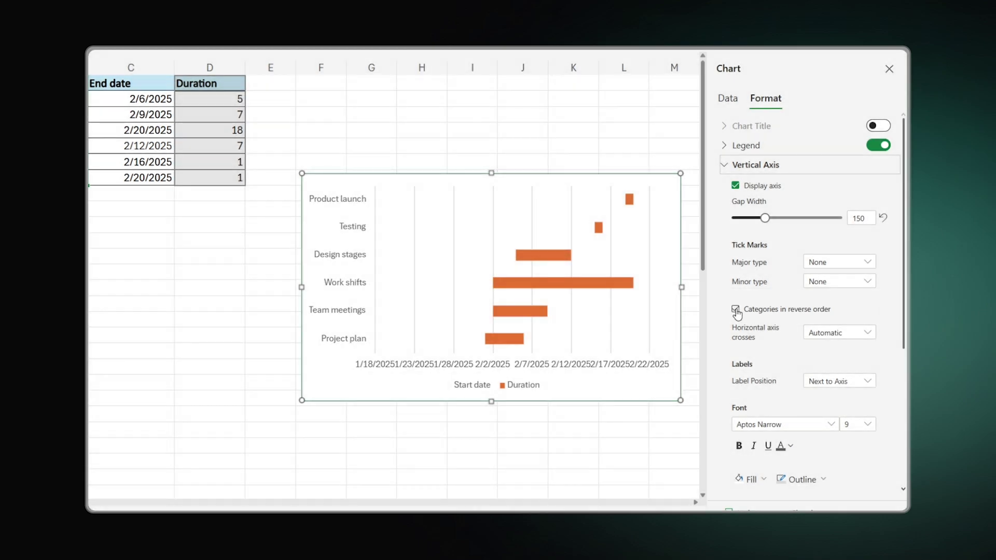
click(736, 310)
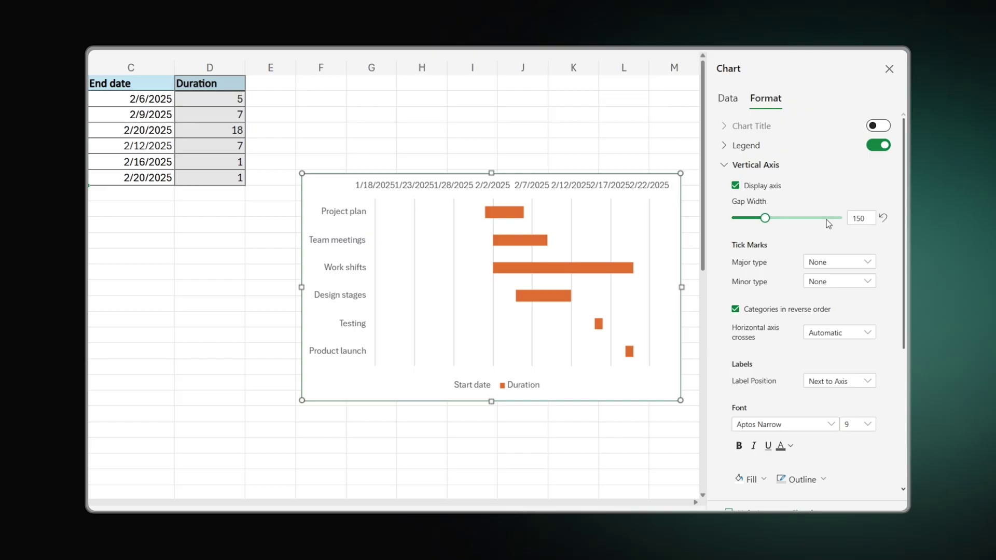
click(880, 146)
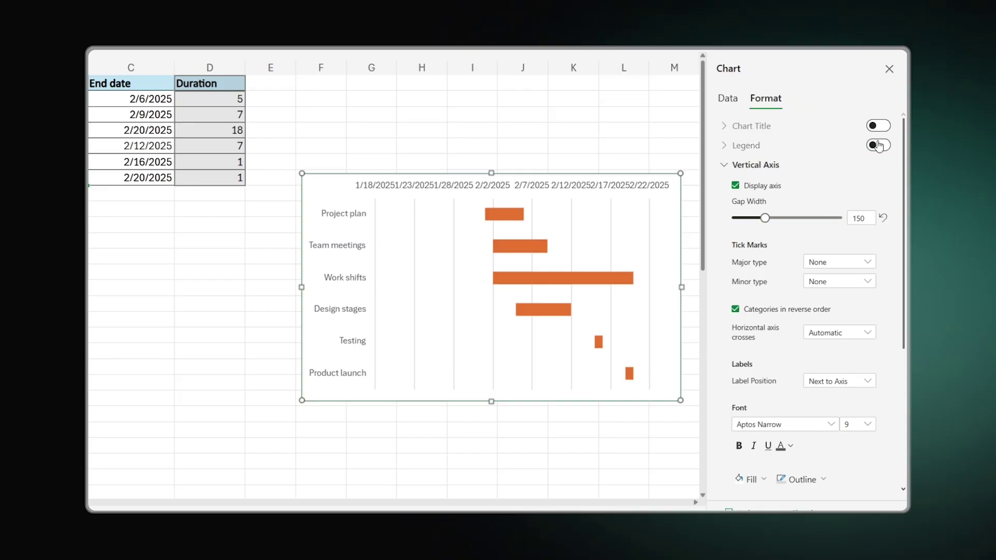
- Set the horizontal axis minimum bound to 45690 (2/2/2025)
click(725, 165)
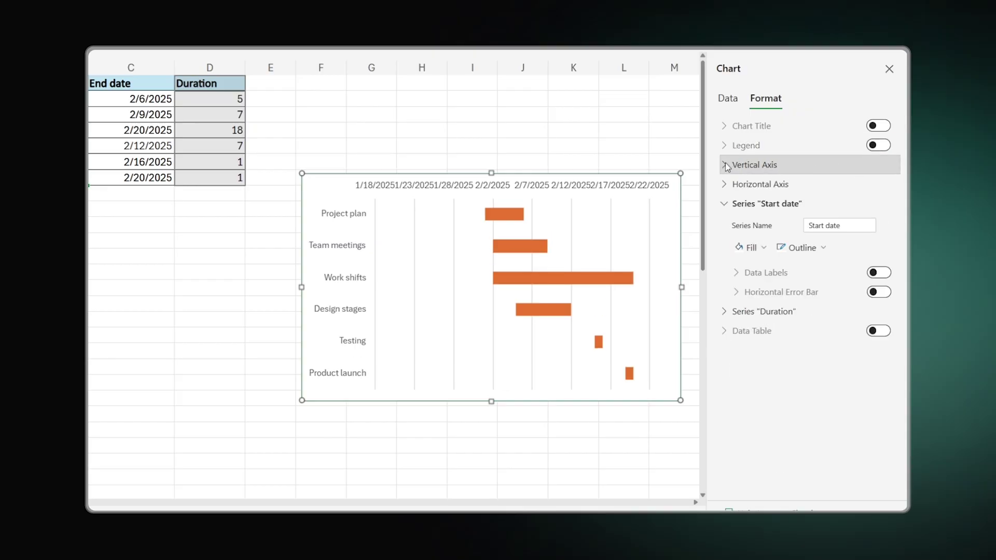
click(726, 183)
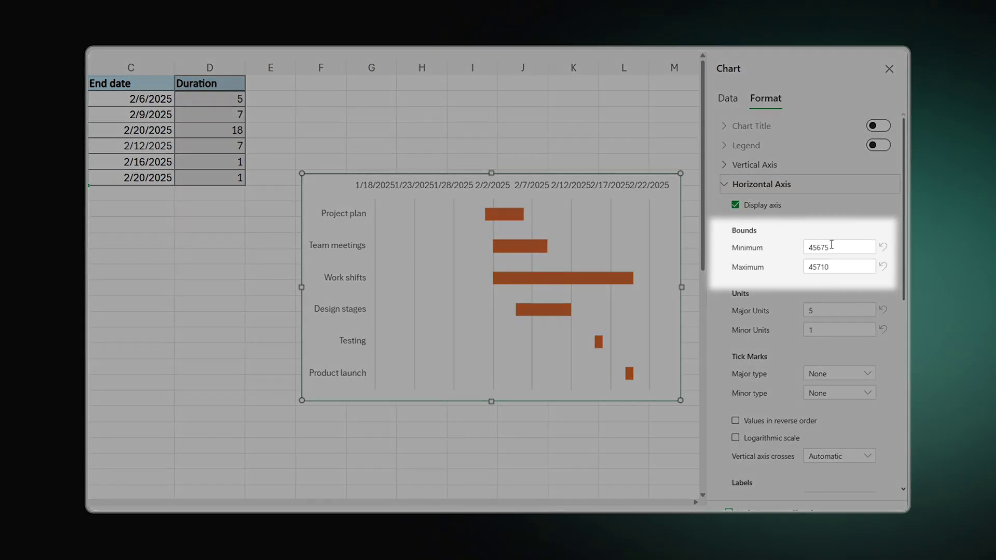
double_click(831, 247)
text(456)
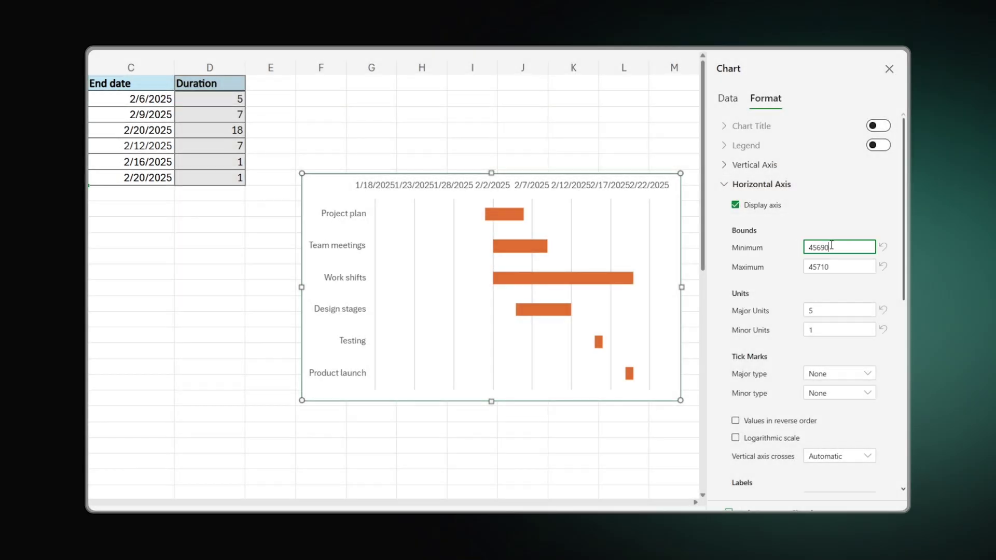
key(Return)
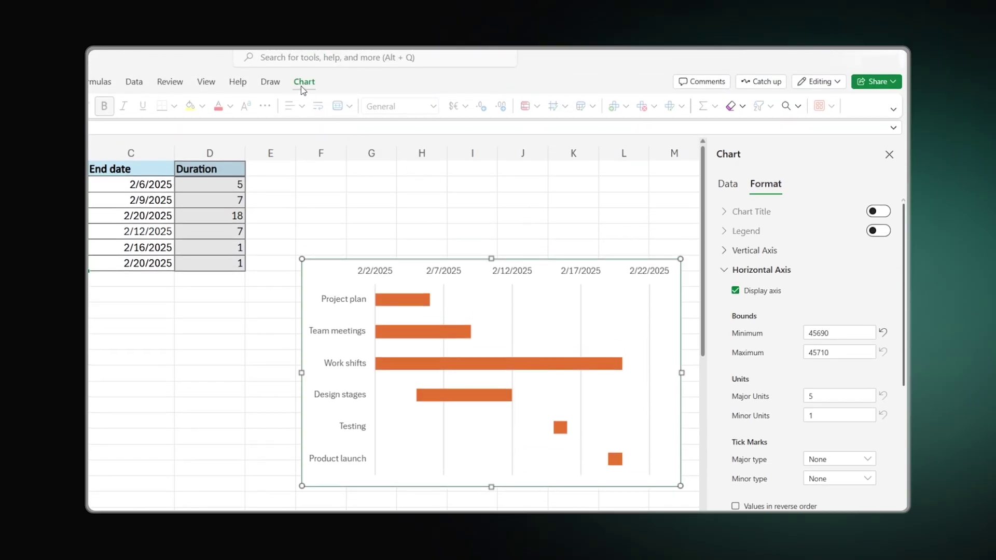
click(301, 85)
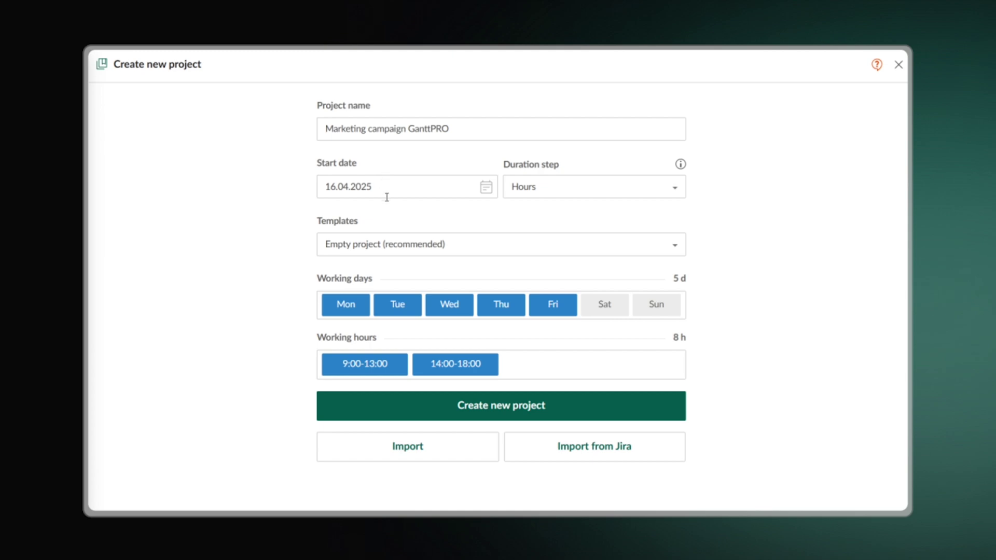
- Create the project from the Marketing category's Free Marketing Campaign Template
click(396, 246)
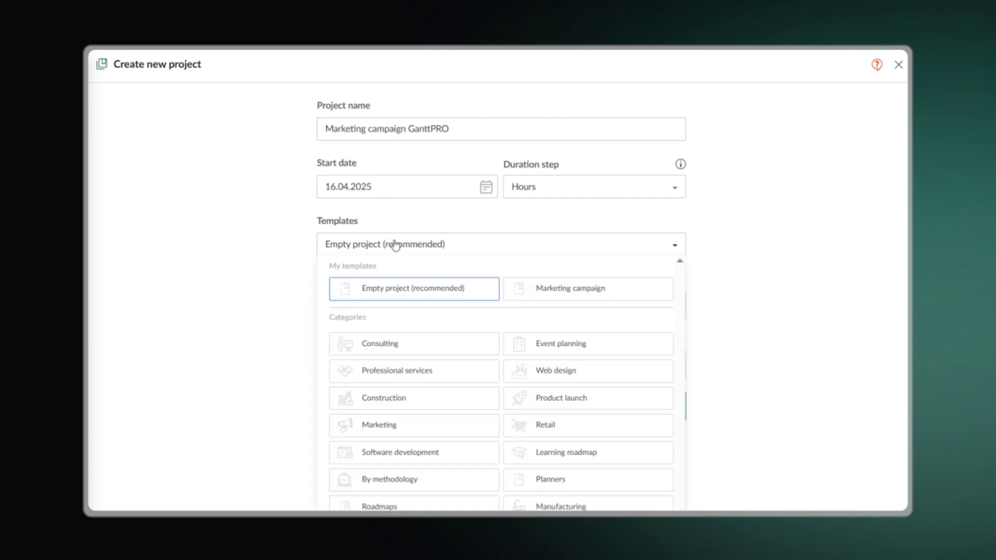
click(411, 423)
click(406, 303)
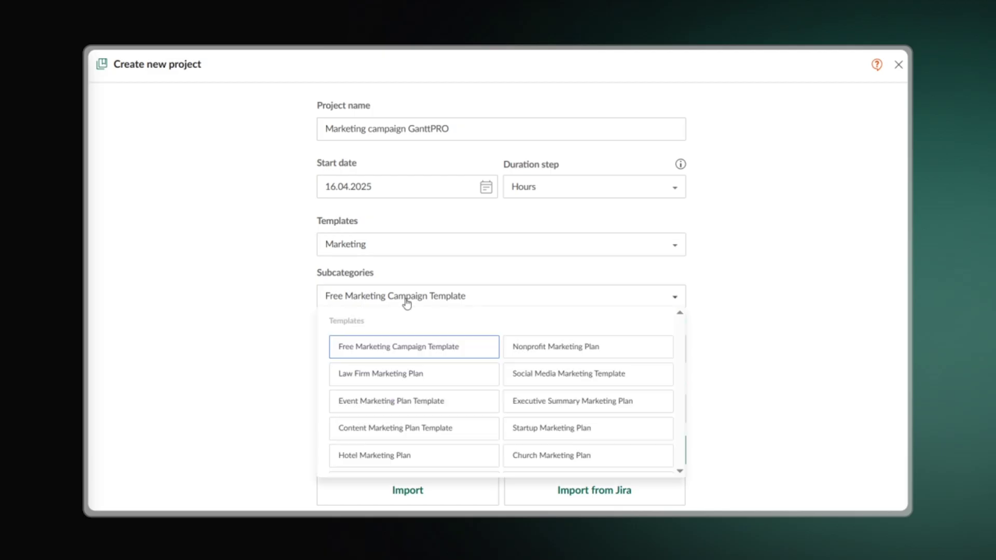
click(417, 354)
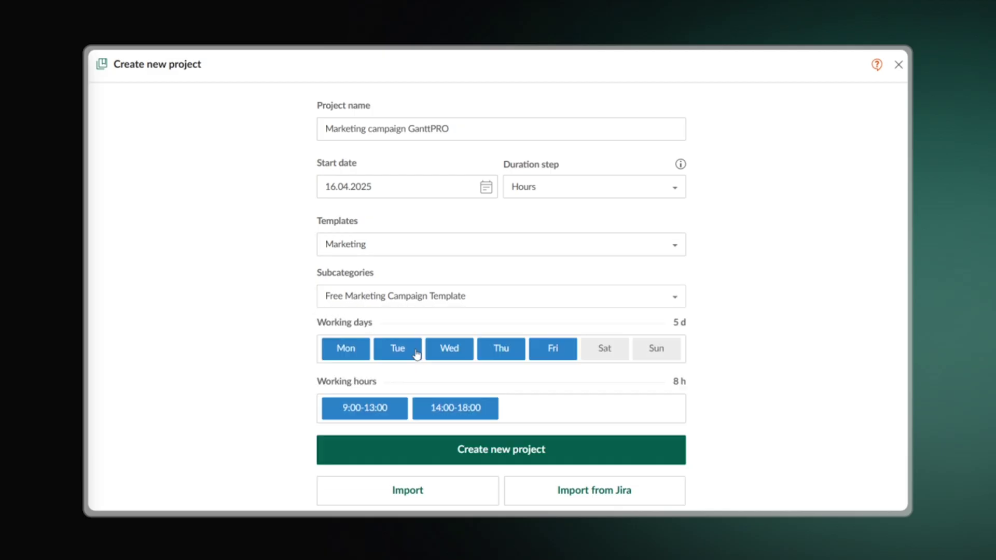
click(507, 458)
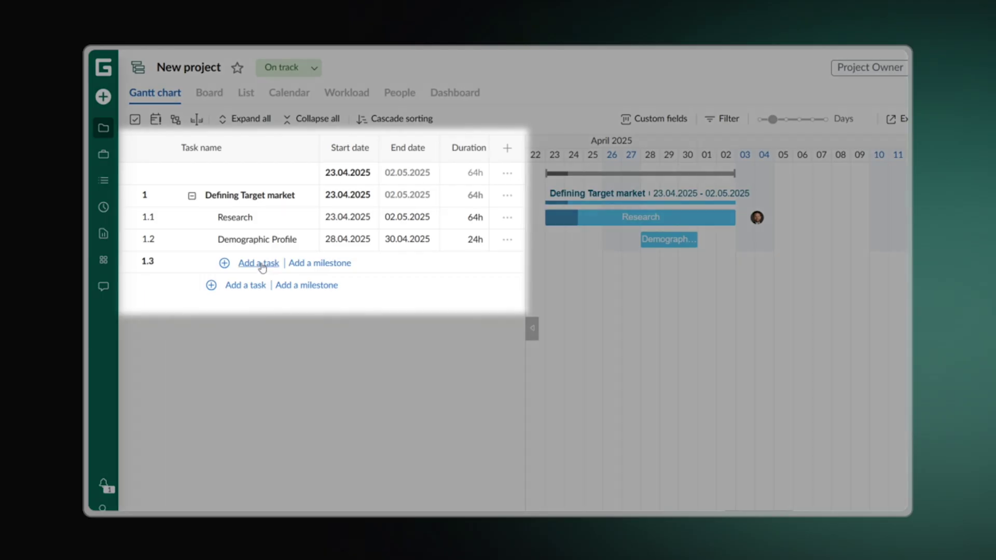
- Add a Psychographic Profile task for 05.05–08.05.2025 and extend Demographic Profile to 02.05.2025
click(258, 263)
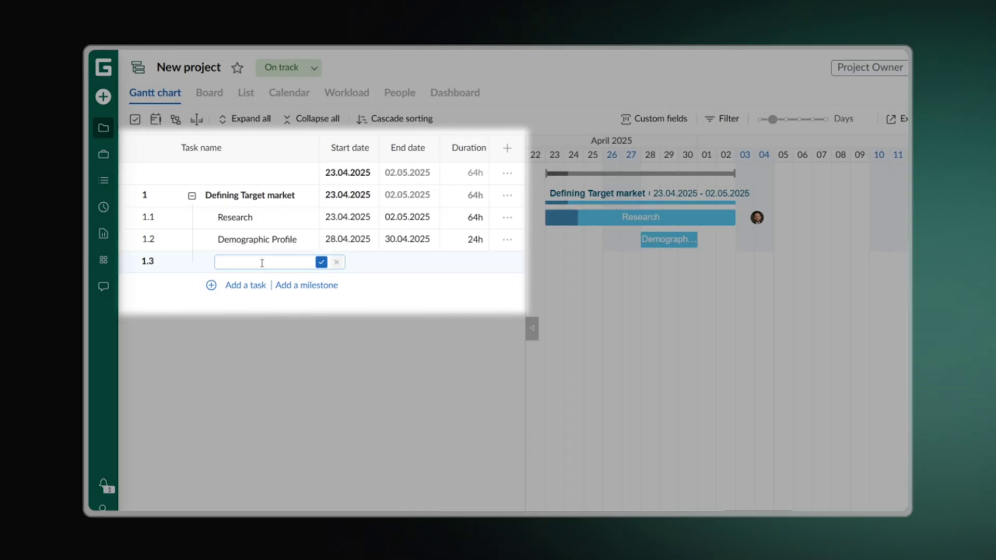
text(Psychographic Profile)
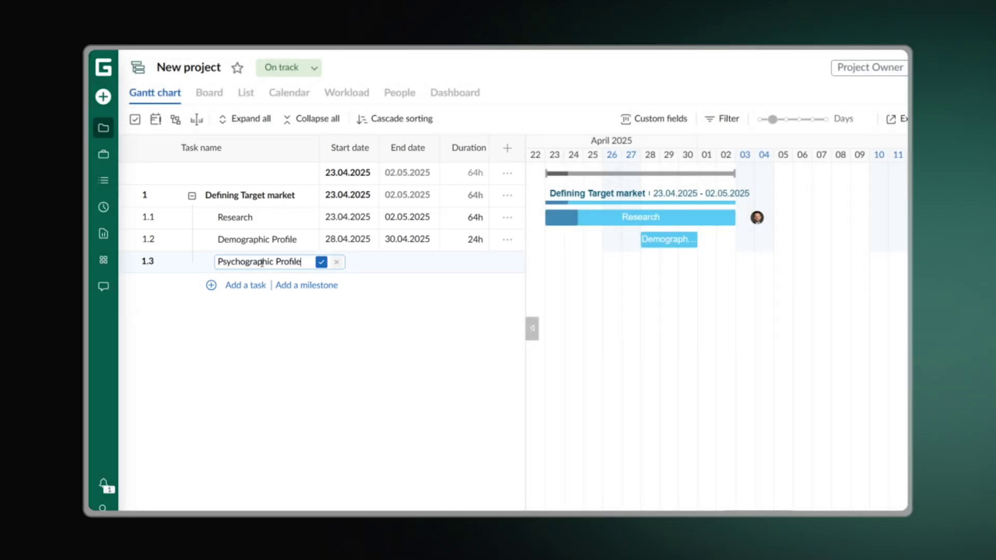
click(321, 262)
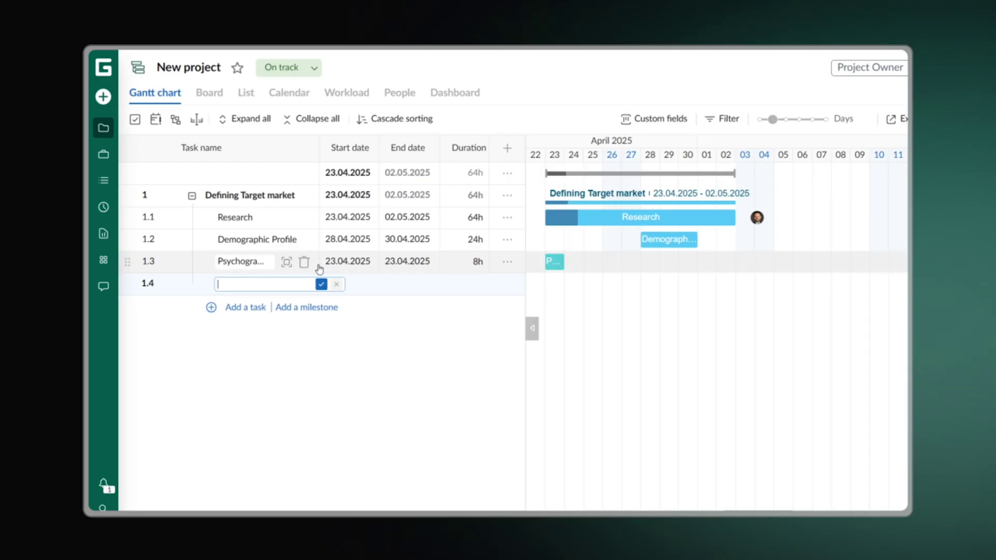
click(364, 333)
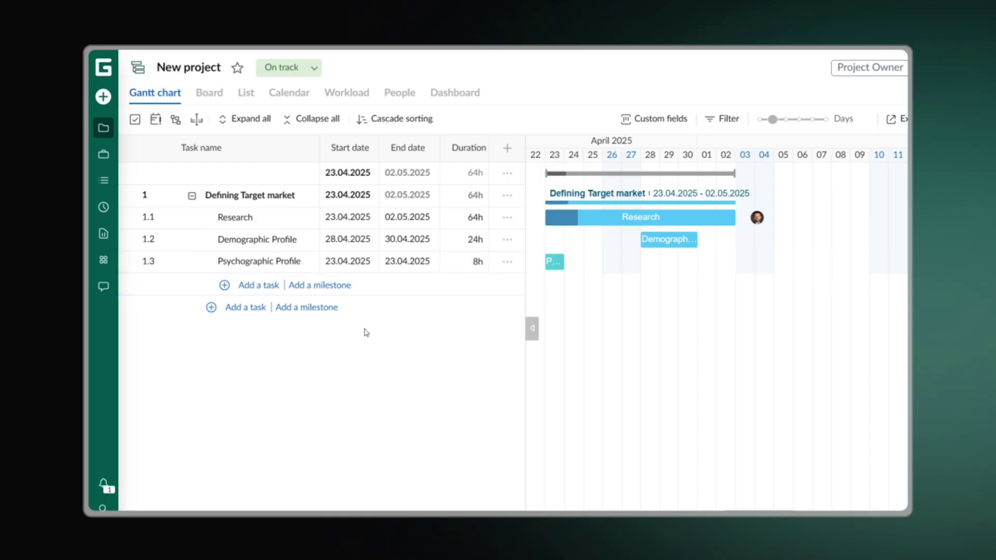
click(346, 263)
click(343, 436)
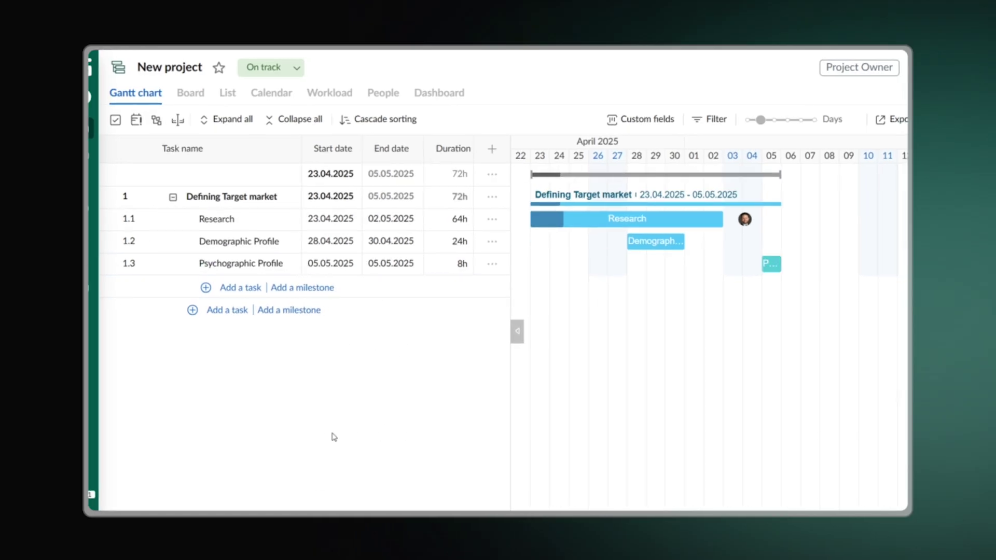
mouse_move(761, 267)
mouse_down()
mouse_move(780, 273)
mouse_move(772, 278)
mouse_up()
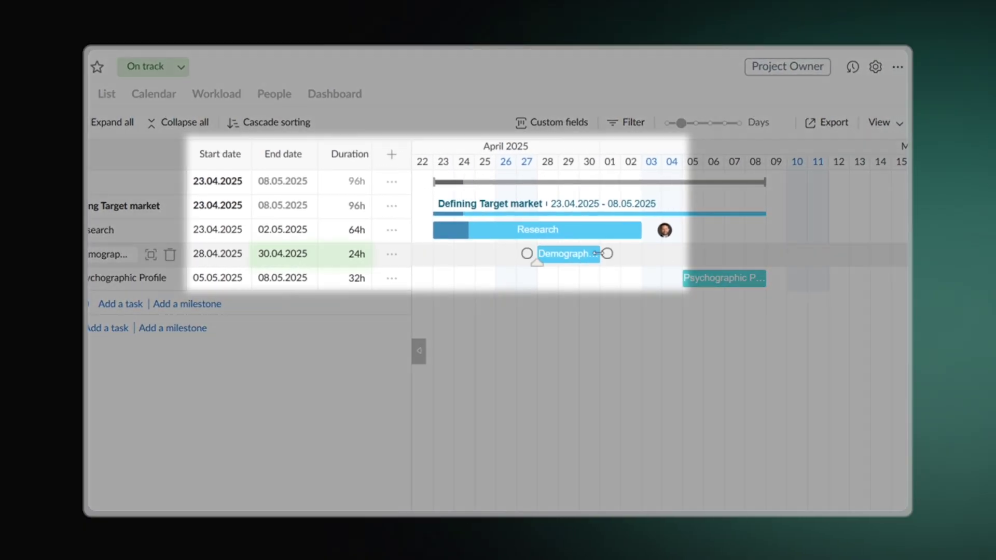
drag(598, 254, 640, 253)
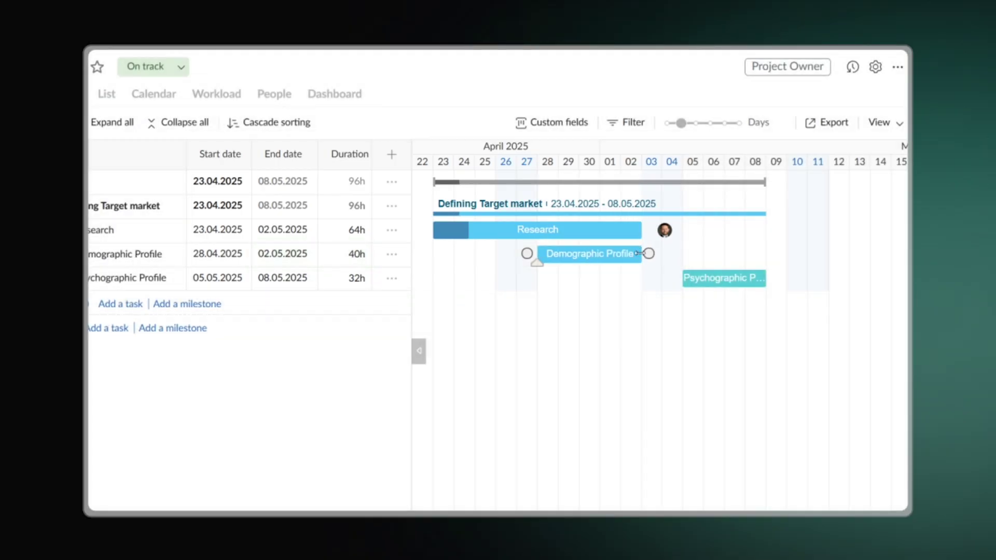
- Add a top-level Digital Marketing task with subtasks SEO strategy and Content plan
click(231, 268)
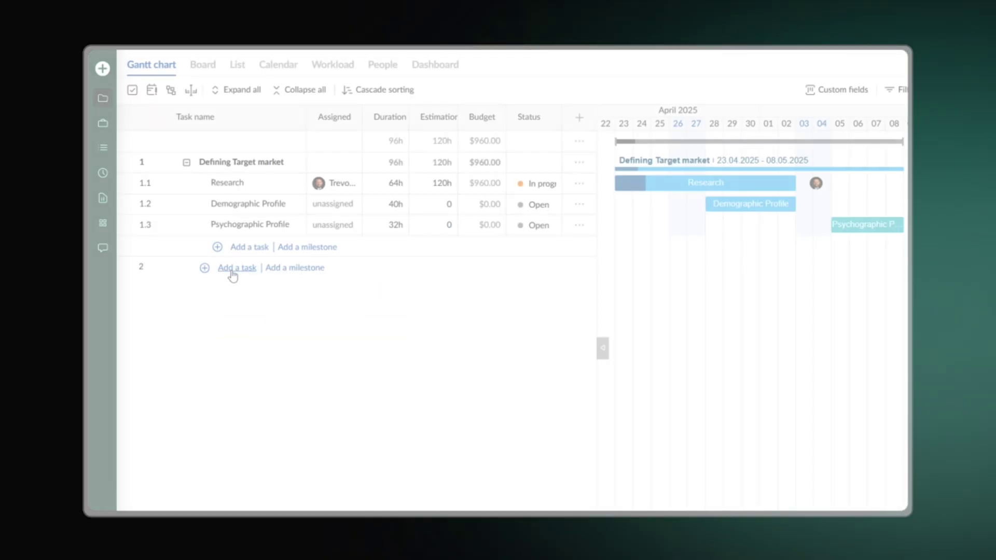
text(Digital Marke)
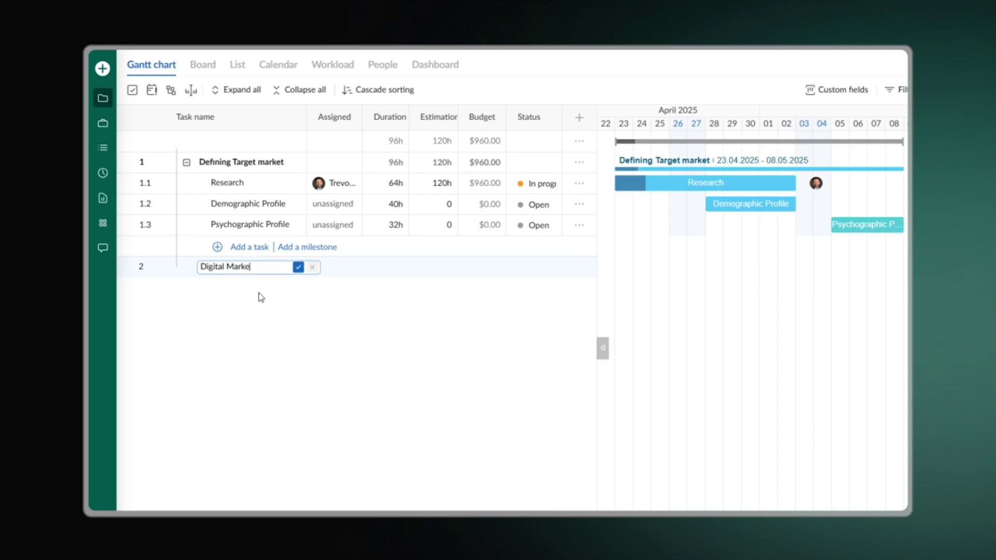
text(ting)
key(Return)
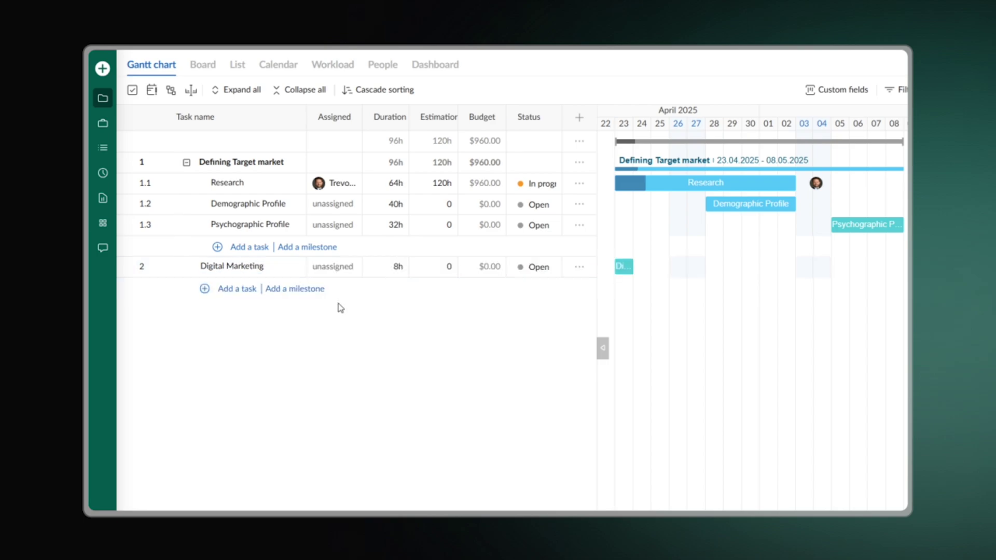
click(579, 267)
click(638, 291)
text(SEO)
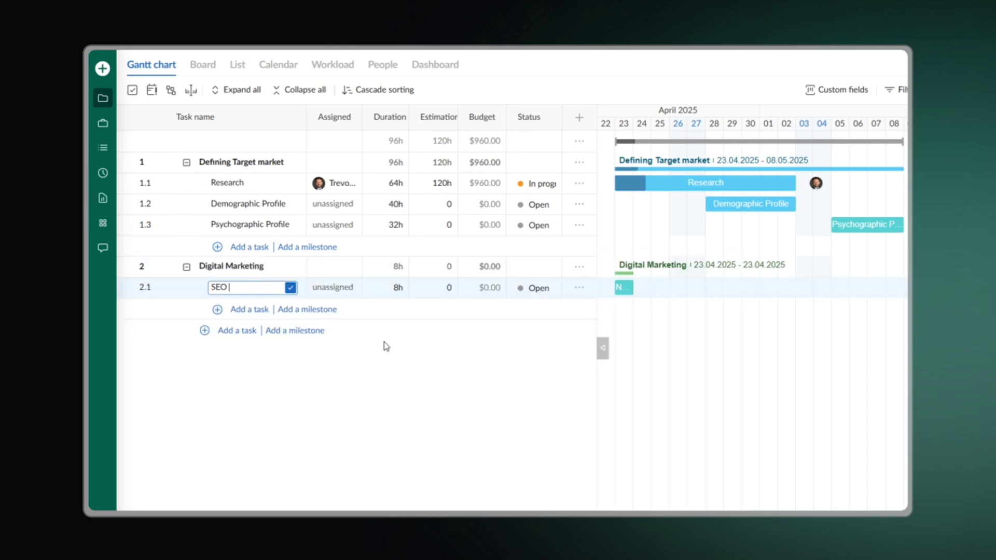
text( strategy)
key(Return)
text(Content pl)
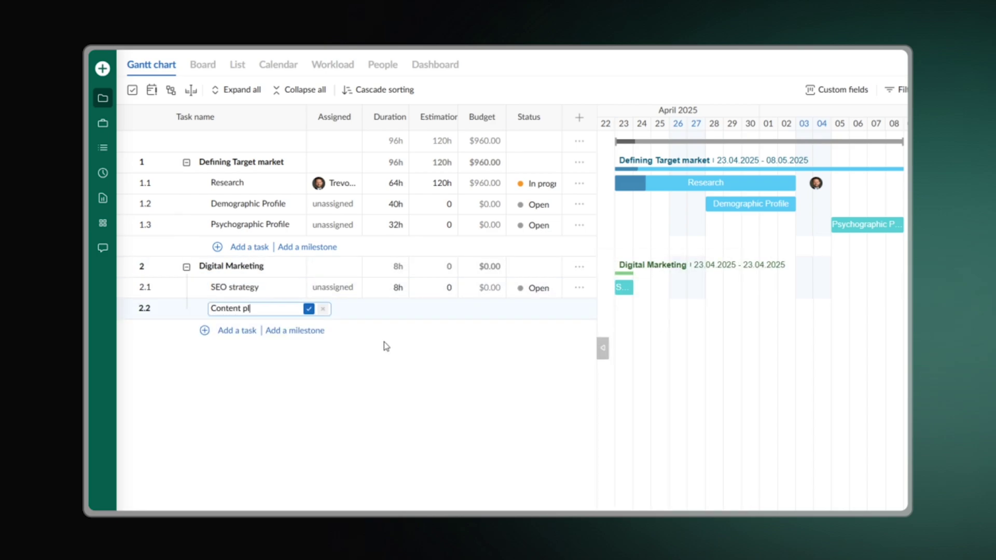
text(an)
key(Return)
key(Escape)
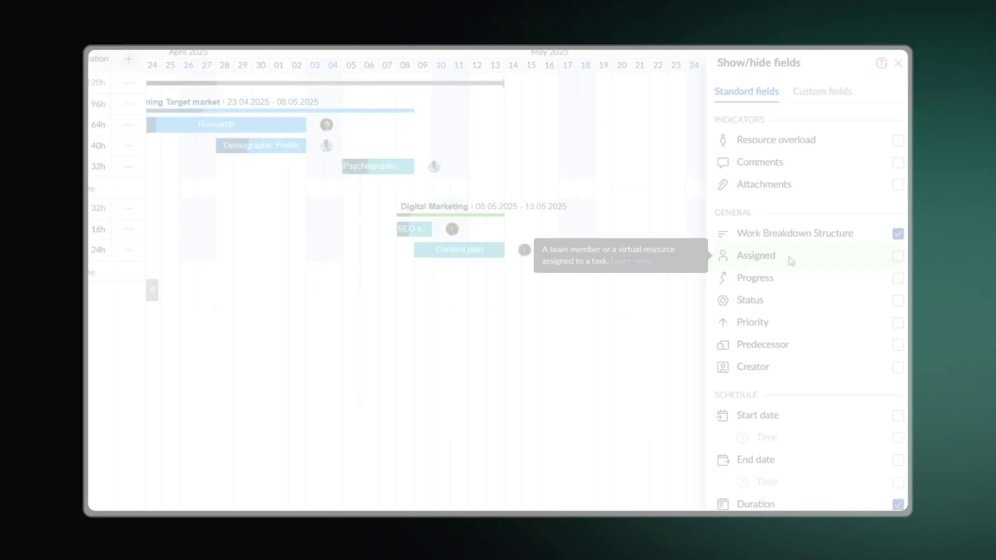
- Show Assigned and Status columns; link Research to Psychographic Profile and SEO strategy to Content plan
click(899, 256)
click(899, 301)
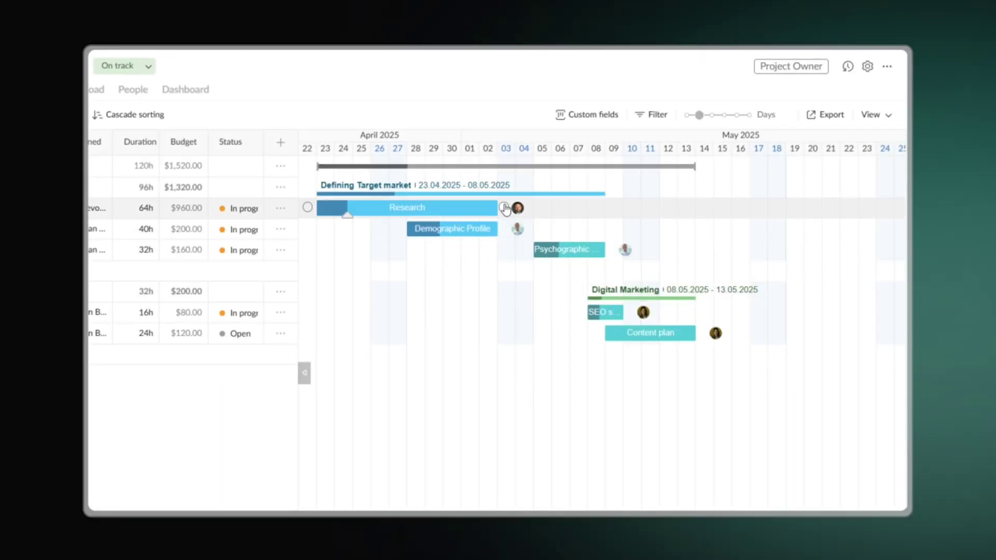
drag(502, 208, 527, 250)
drag(629, 312, 607, 334)
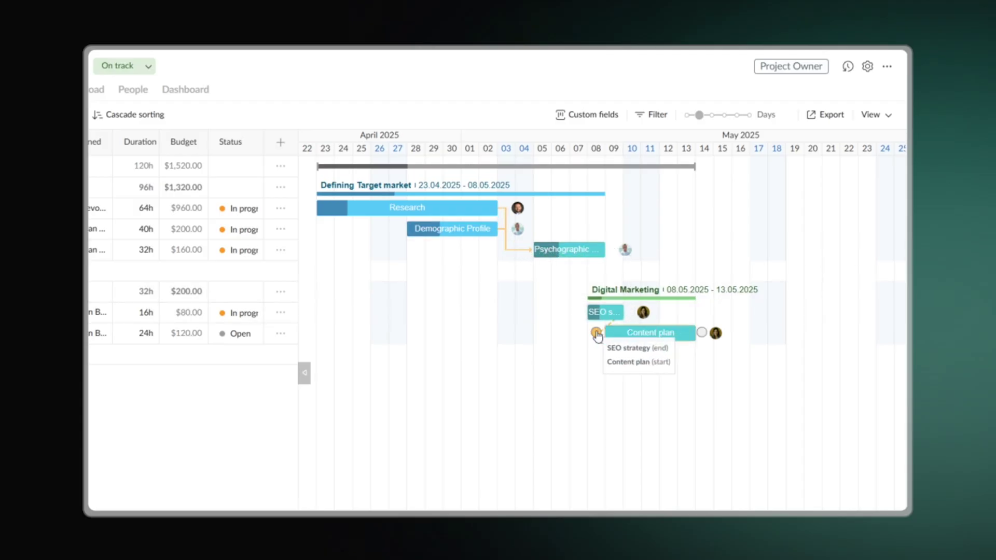
- Add SEO strategy as a dependency in Psychographic Profile's details and save
click(578, 258)
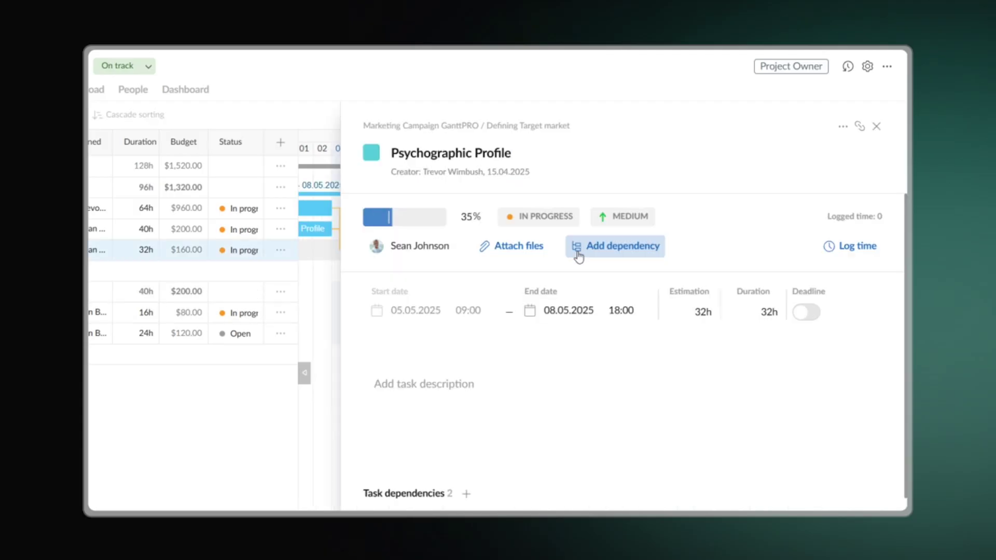
click(579, 258)
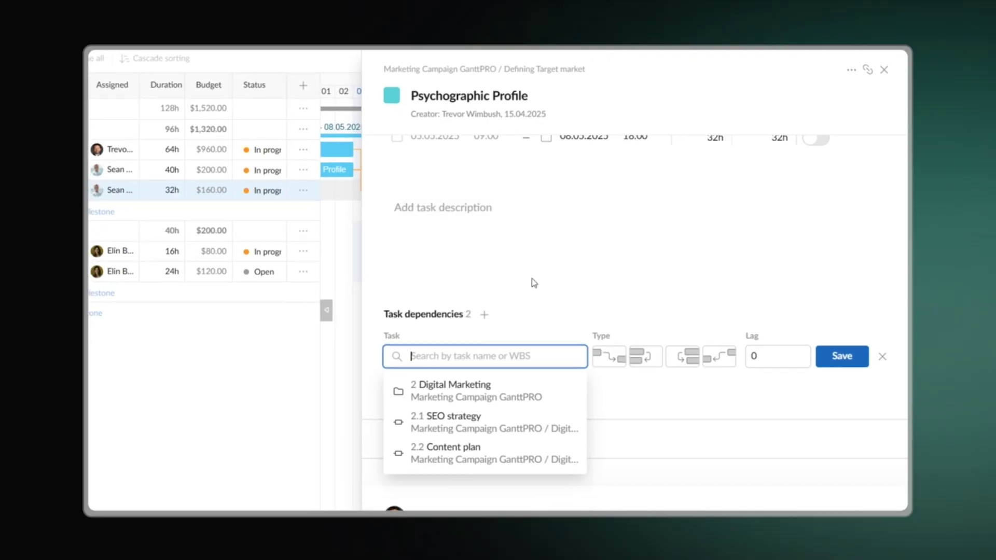
click(494, 389)
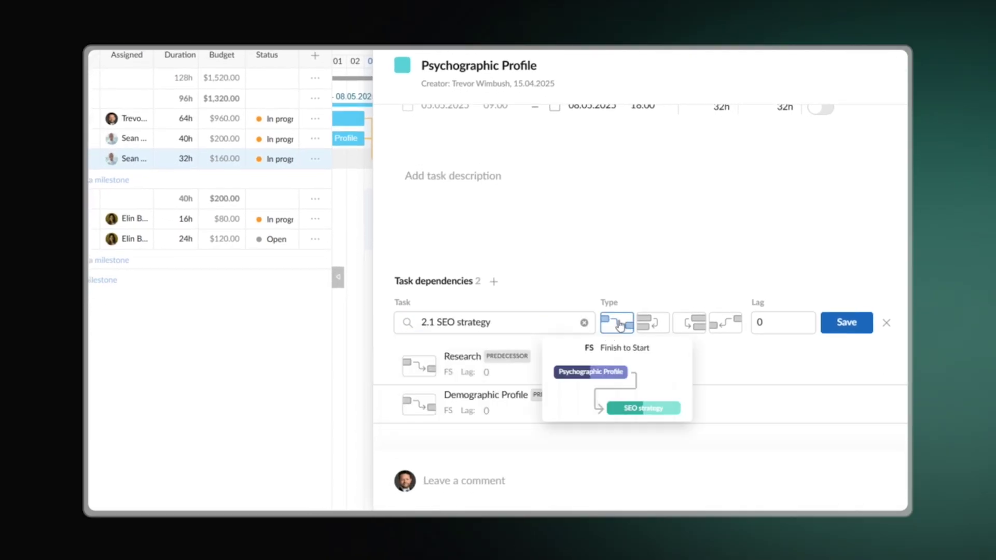
click(847, 327)
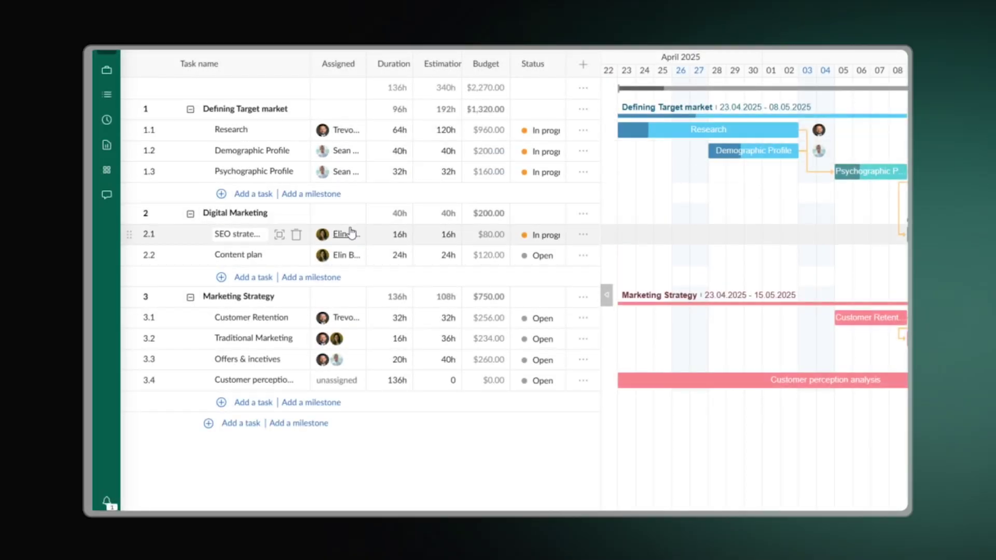
- Assign SEO specialist to SEO strategy, and Designer plus Application licence to Content plan
click(348, 235)
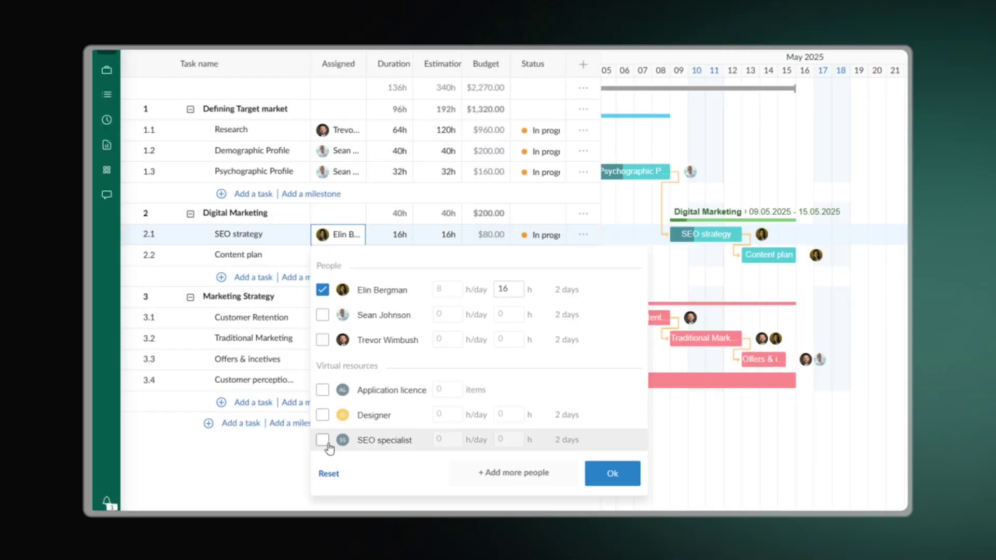
click(603, 471)
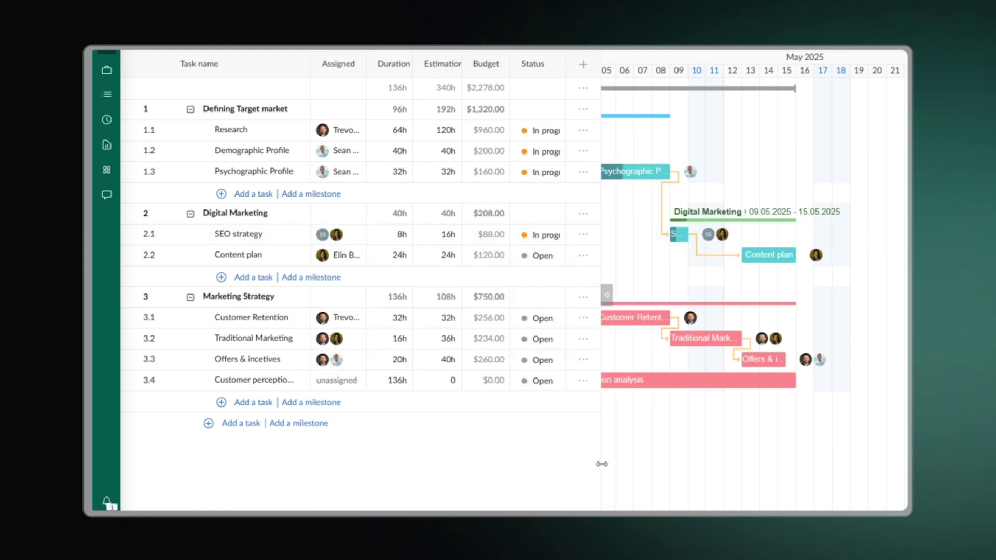
scroll(356, 280, down, 1)
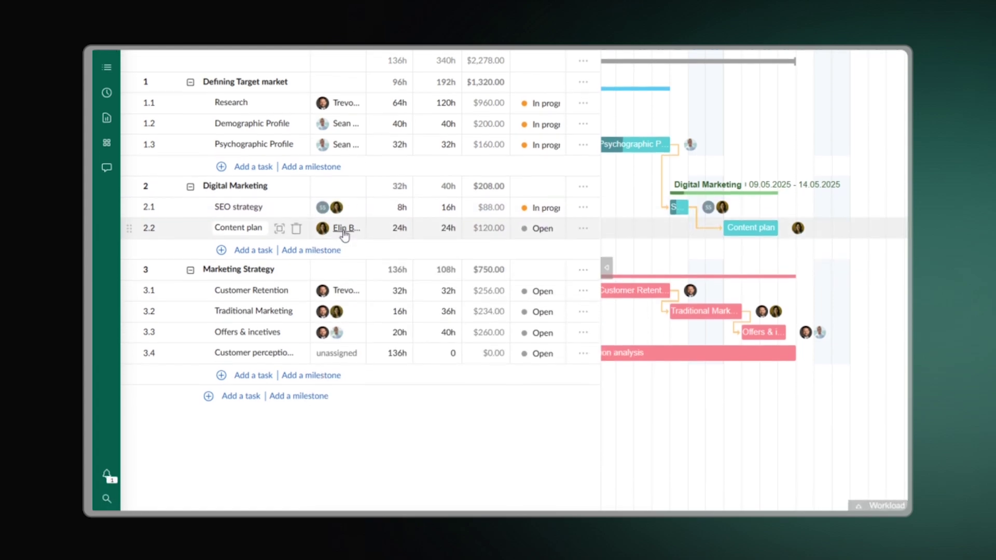
click(344, 231)
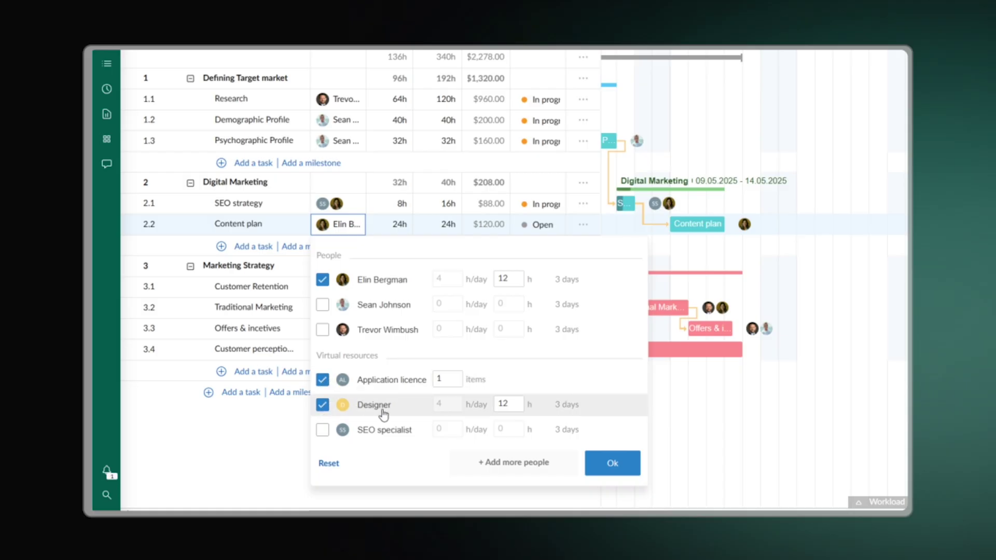
click(612, 463)
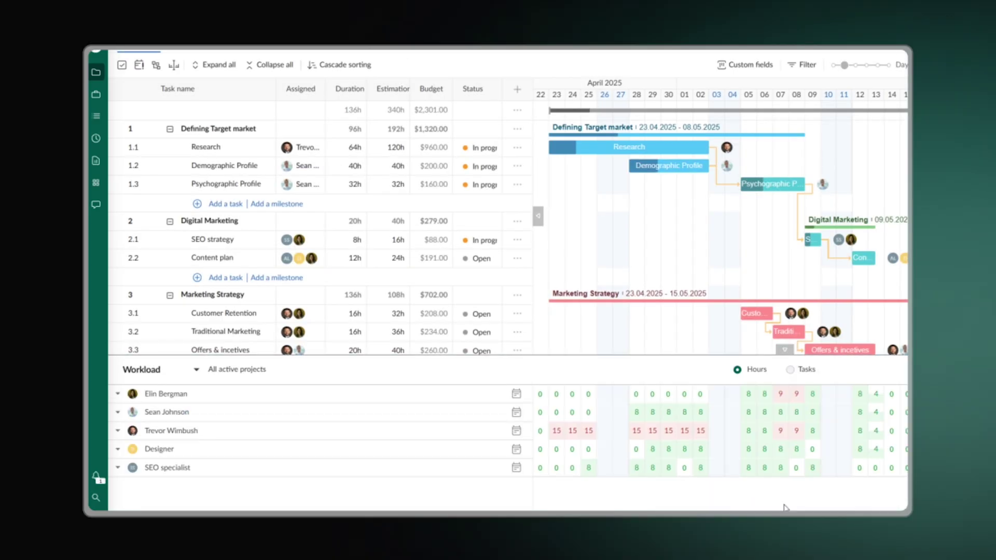
- Expand one person's workload and add Elin as a second assignee on Research
click(593, 430)
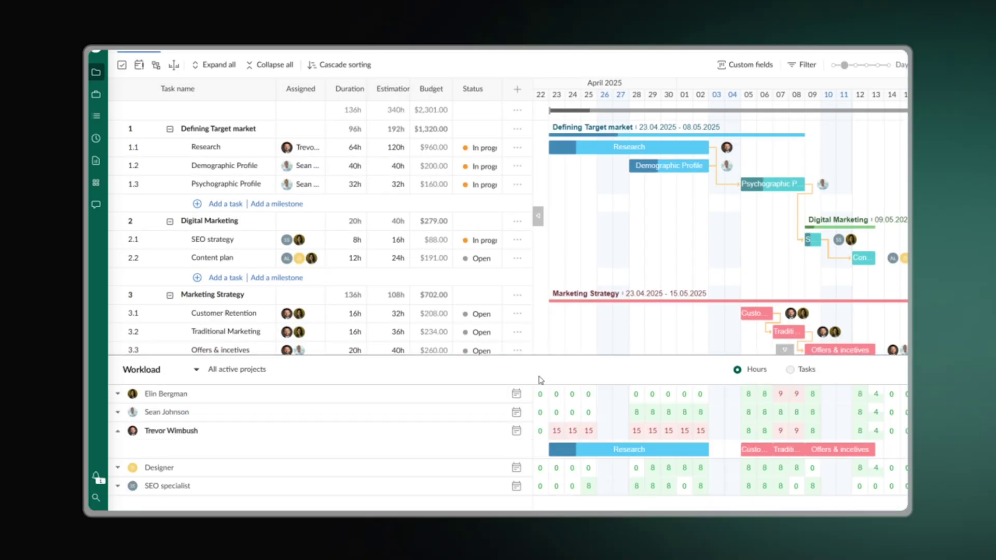
click(318, 150)
click(287, 219)
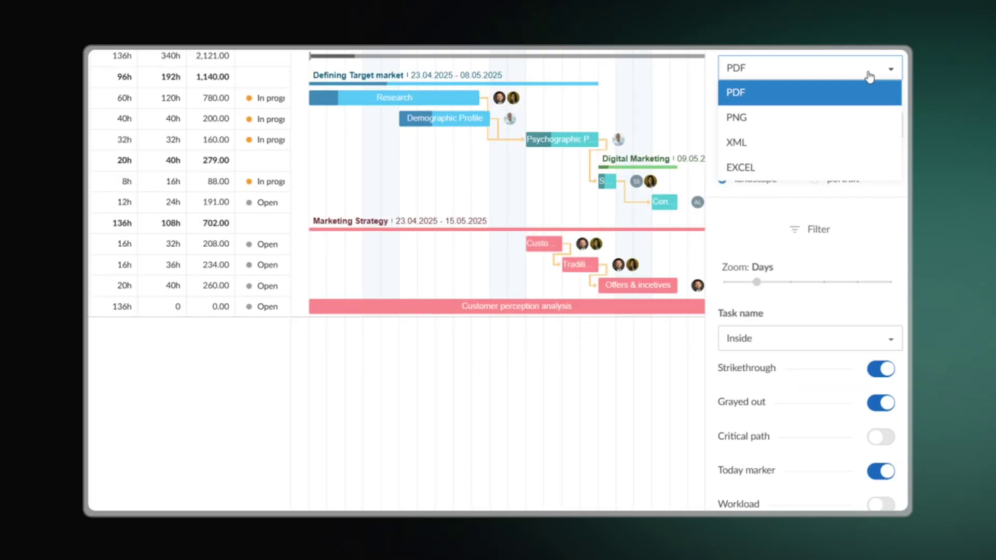
- Keep PDF as the export format, with full-size landscape pages and Assigned, Duration, Budget, Status fields
click(869, 76)
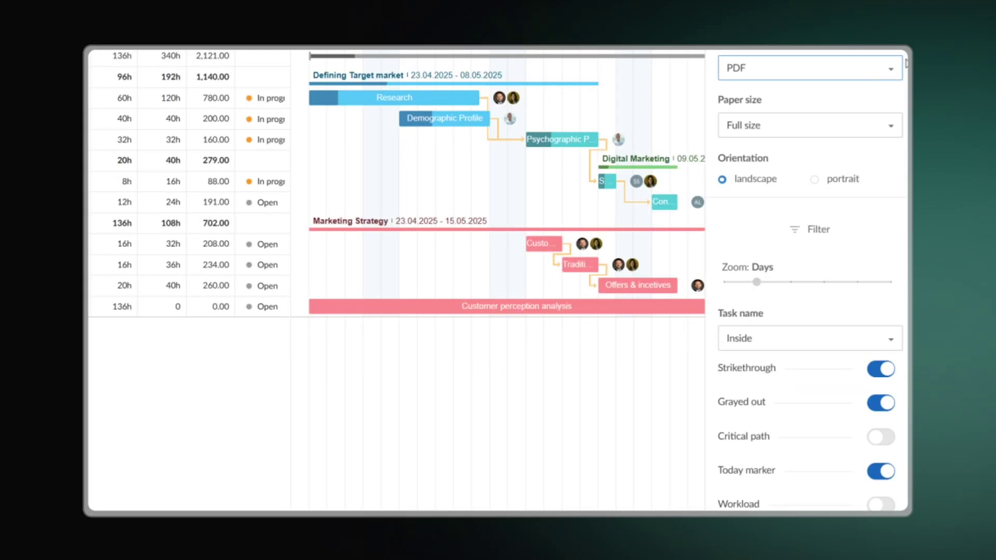
scroll(903, 142, down, 1)
scroll(903, 142, down, 2)
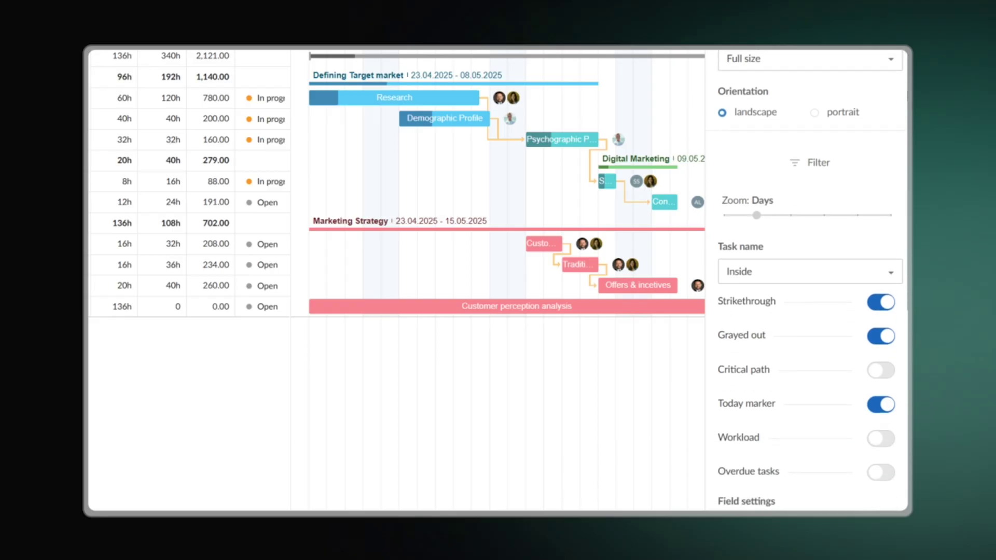
scroll(904, 142, down, 2)
scroll(903, 143, down, 1)
scroll(904, 155, down, 2)
scroll(904, 187, down, 2)
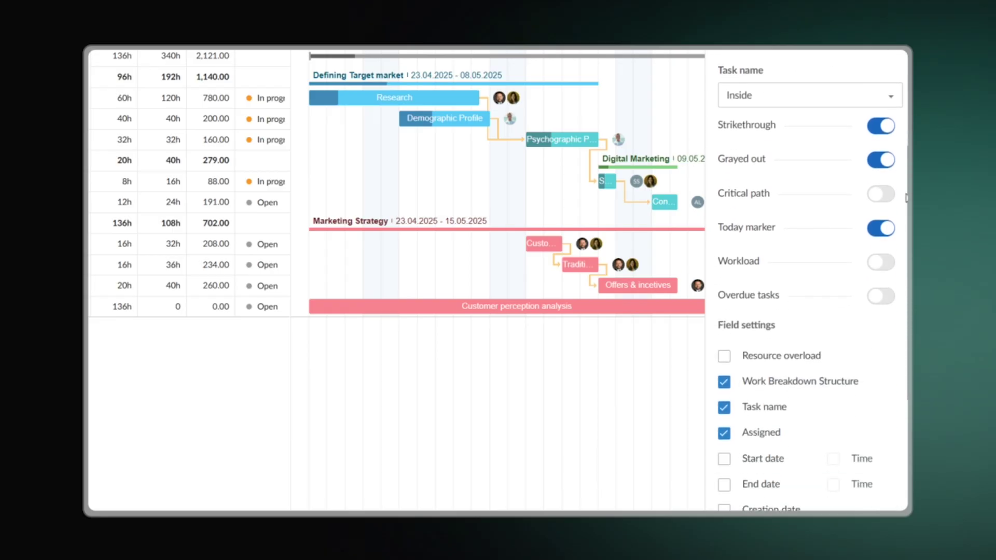
scroll(904, 218, down, 2)
scroll(904, 245, down, 2)
scroll(904, 251, down, 2)
scroll(900, 283, down, 2)
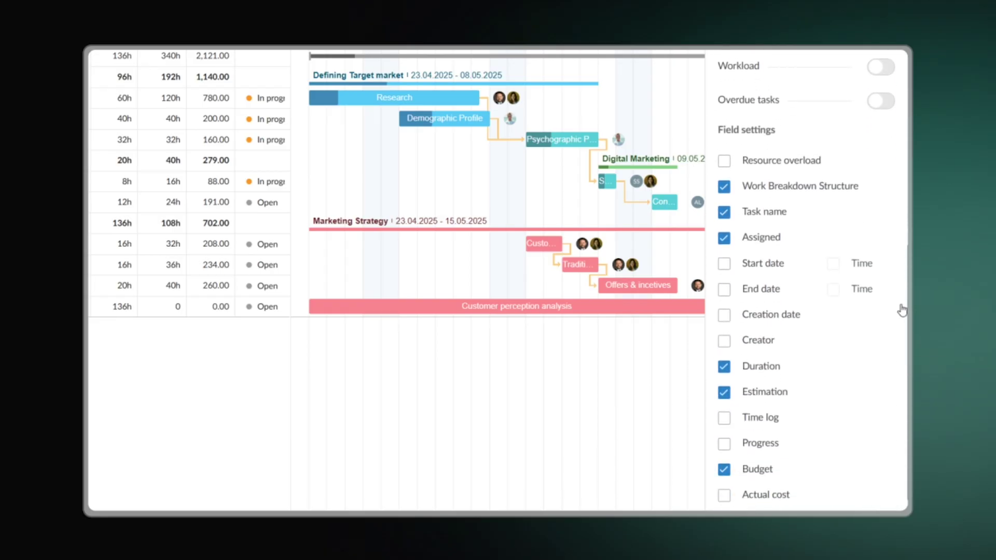
scroll(901, 312, down, 1)
scroll(901, 330, down, 1)
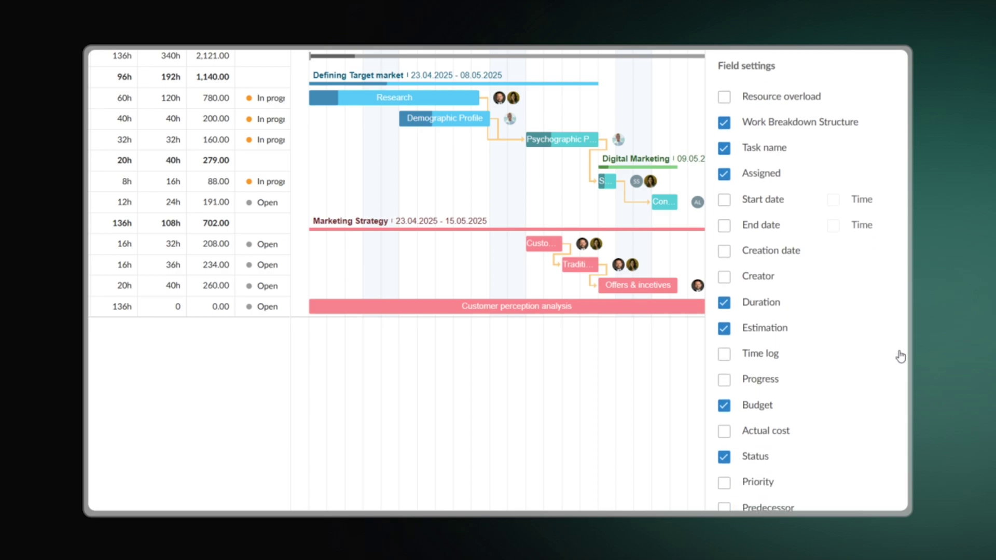